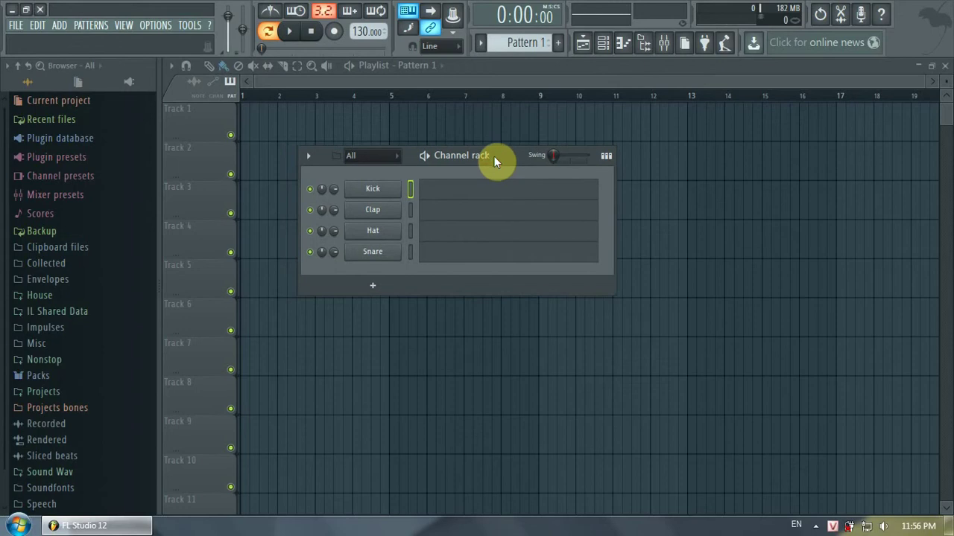
# In the Kick channel's piano roll, place four C5 notes, one on each beat of bar 1.
pyautogui.click(826, 70)
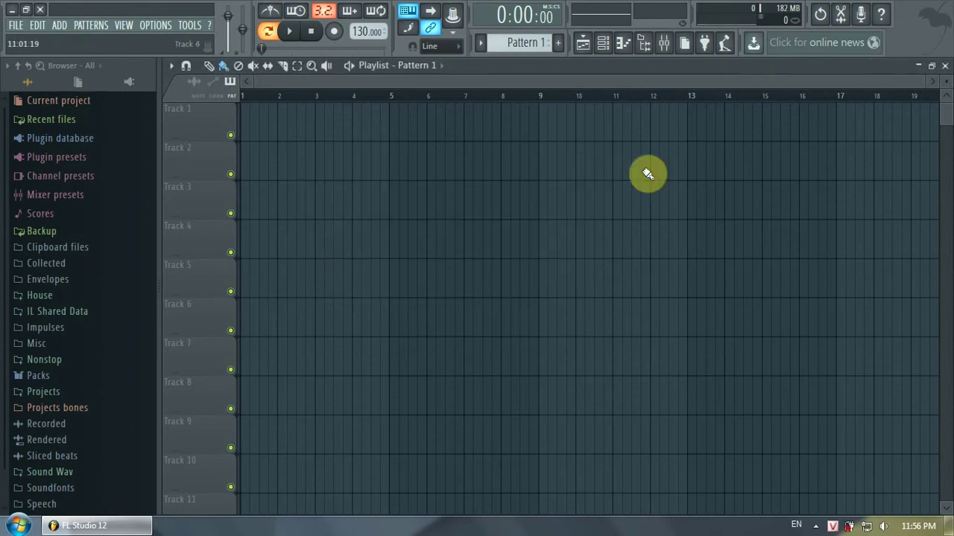
pyautogui.click(602, 45)
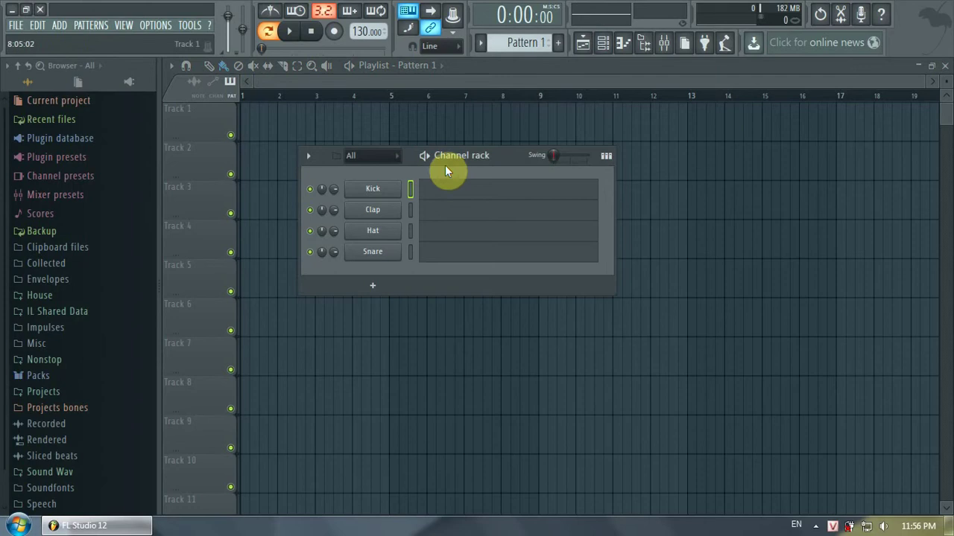
pyautogui.click(391, 188)
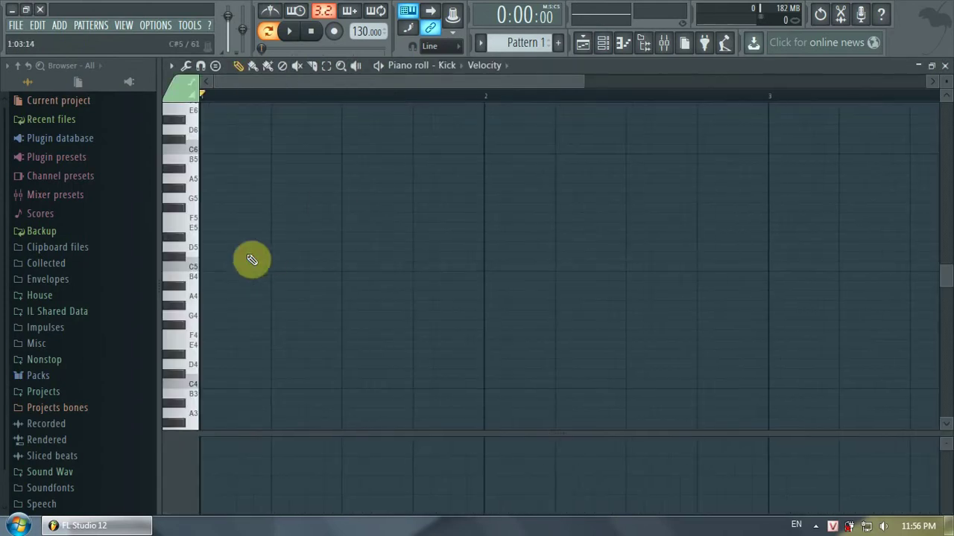
pyautogui.click(208, 266)
pyautogui.click(278, 267)
pyautogui.click(348, 266)
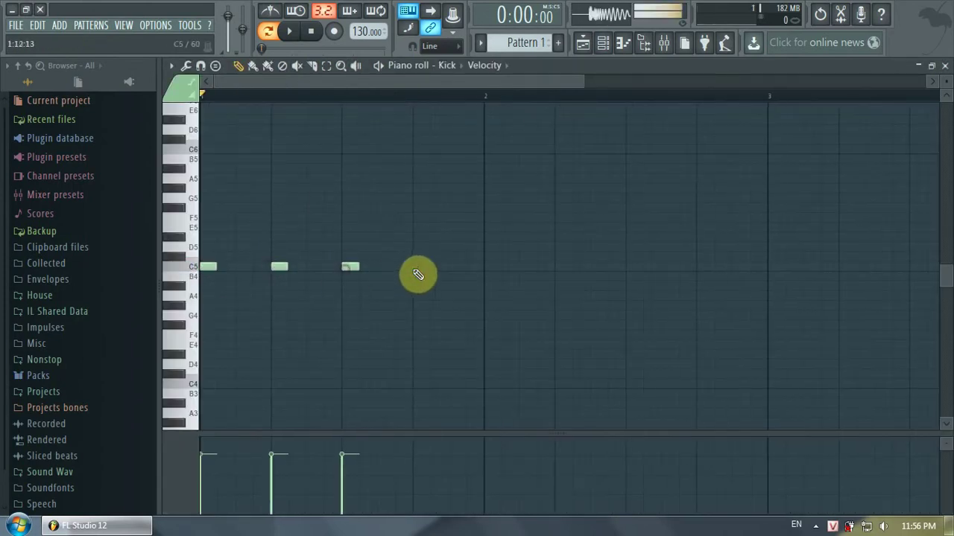
pyautogui.click(415, 267)
pyautogui.click(944, 65)
# In the Clap channel's piano roll, place C5 notes on beats 2 and 4 of bar 1.
pyautogui.click(428, 171)
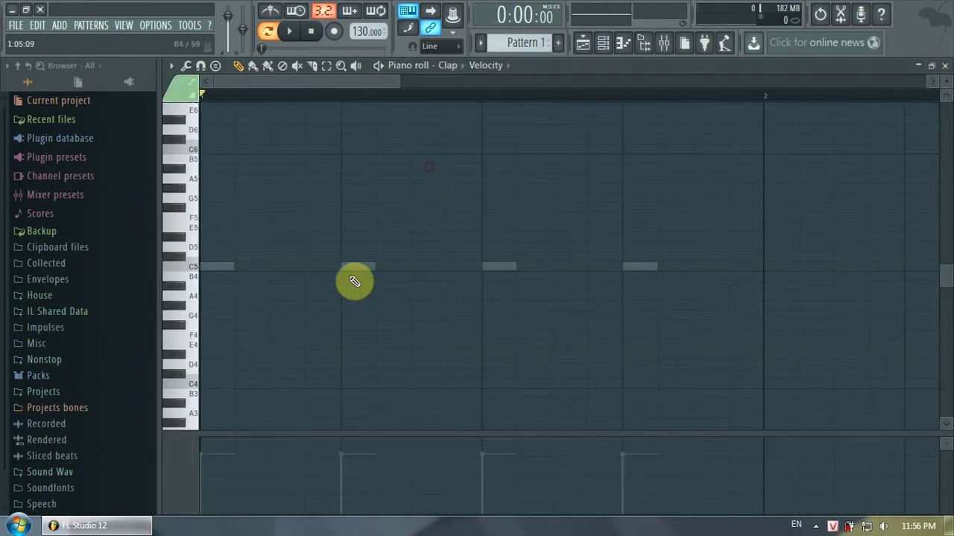
pyautogui.click(350, 268)
pyautogui.click(630, 270)
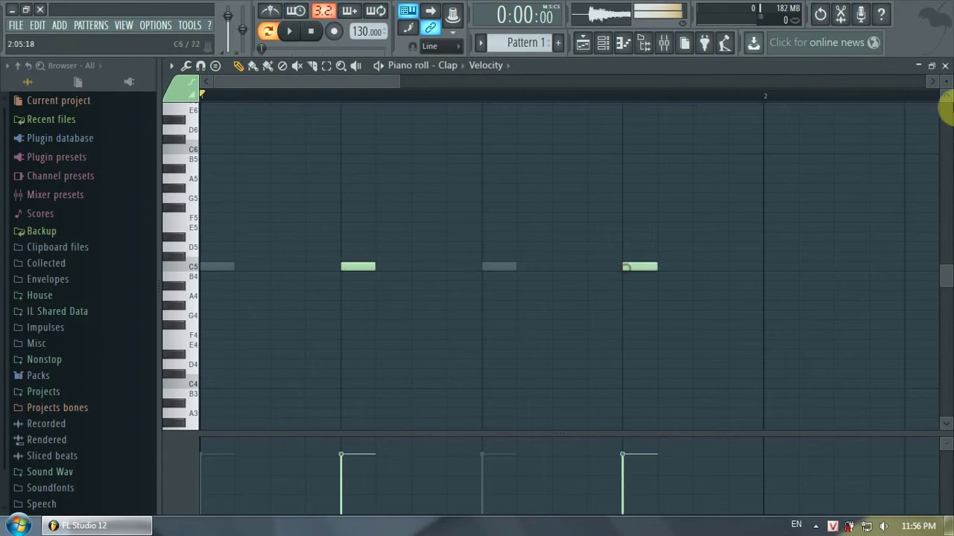
pyautogui.click(945, 65)
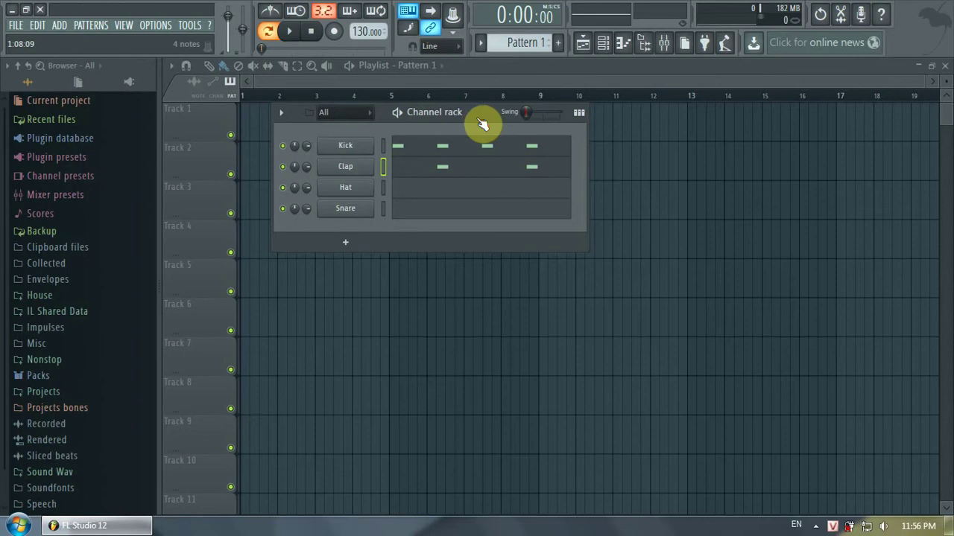
# Rename the current pattern as drum and hide the channel rack.
pyautogui.press('F2')
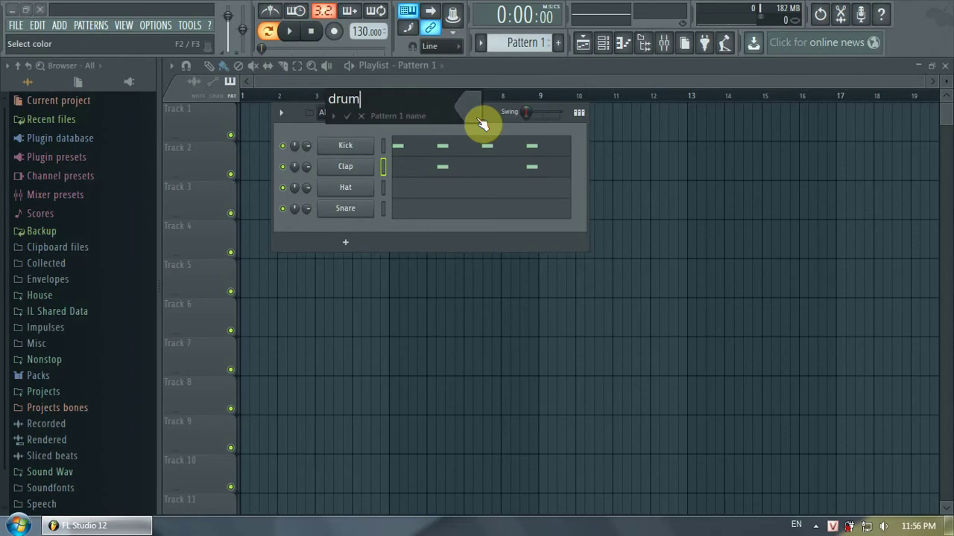
pyautogui.press('Return')
pyautogui.click(518, 368)
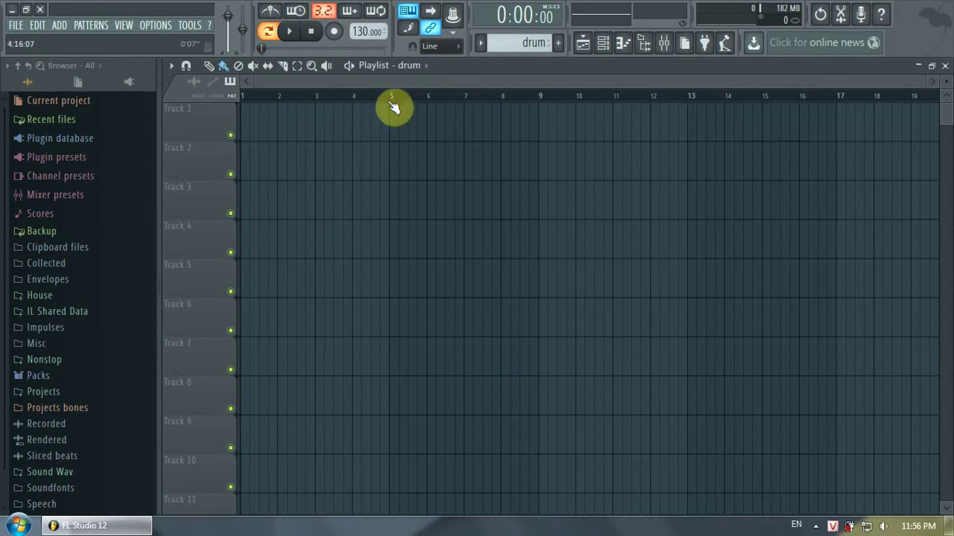
# Paint the drum pattern repeatedly along Track 2 of the playlist, from bar 1 to the end of bar 16.
pyautogui.scroll(2, 395, 107)
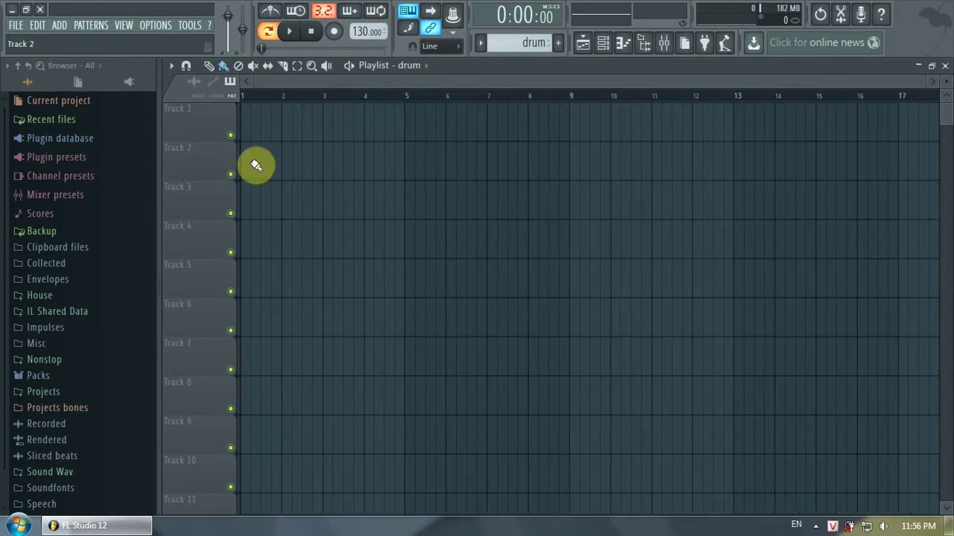
pyautogui.moveTo(248, 168); pyautogui.dragTo(539, 166)
pyautogui.scroll(-1, 518, 102)
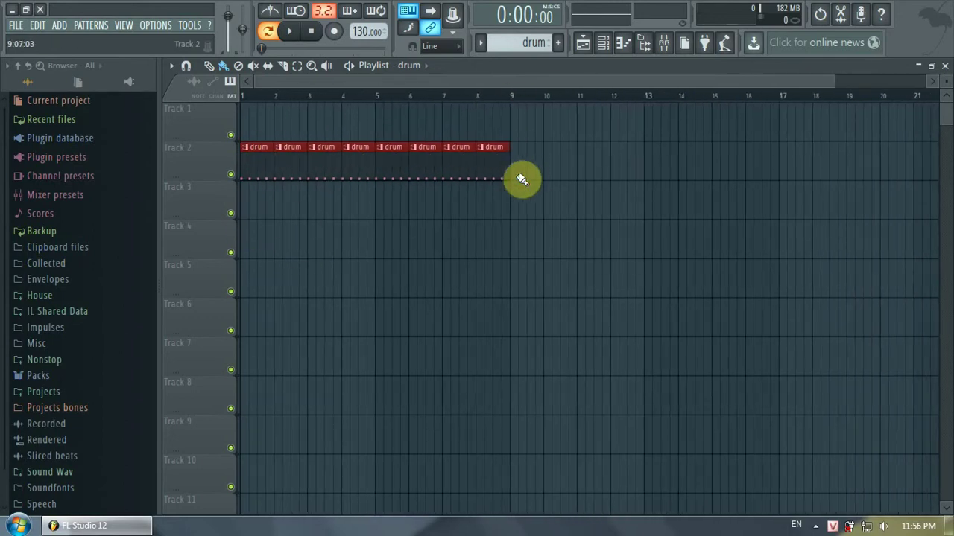
pyautogui.moveTo(510, 170)
pyautogui.mouseDown()
pyautogui.moveTo(741, 174)
pyautogui.moveTo(759, 189)
pyautogui.mouseUp()
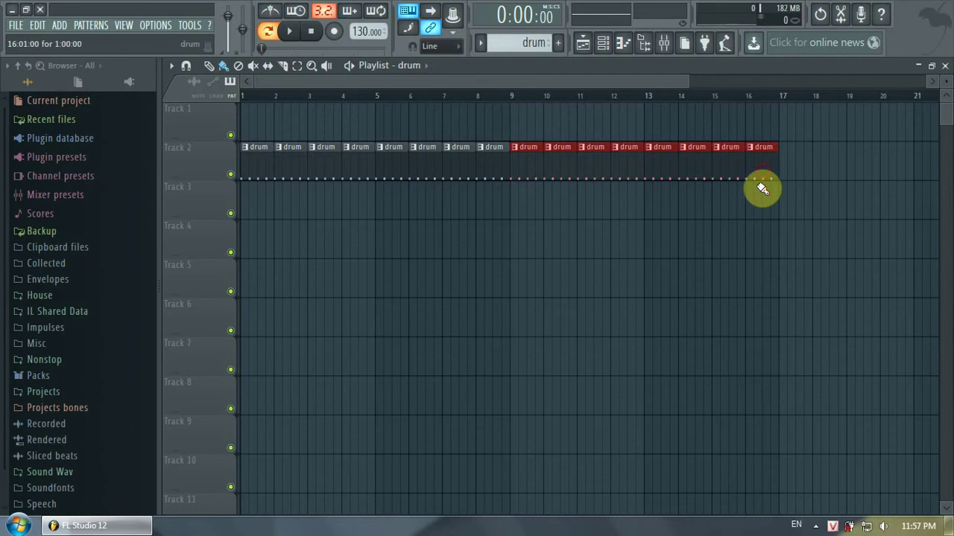
pyautogui.scroll(4, 287, 96)
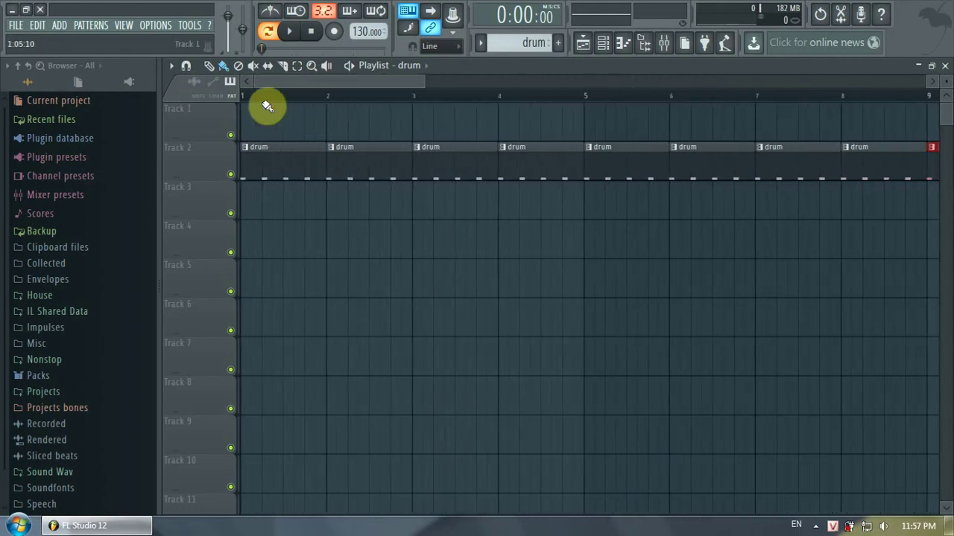
pyautogui.scroll(2, 295, 95)
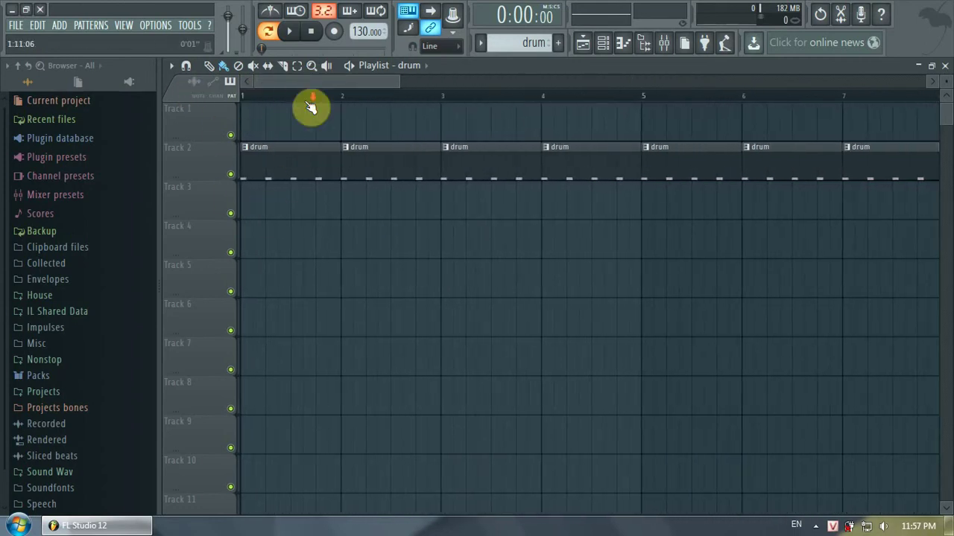
pyautogui.scroll(-2, 311, 106)
pyautogui.scroll(4, 305, 104)
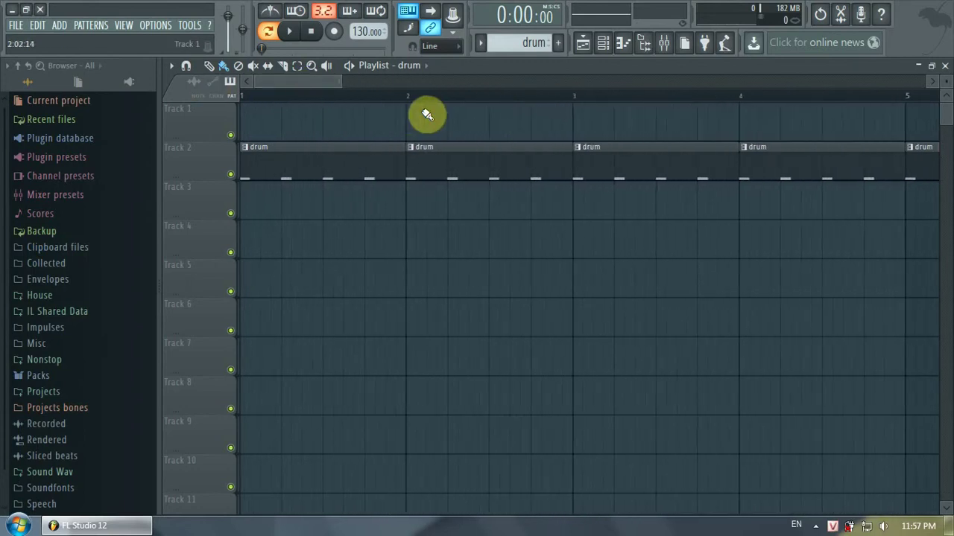
pyautogui.scroll(1, 395, 99)
pyautogui.scroll(-2, 361, 100)
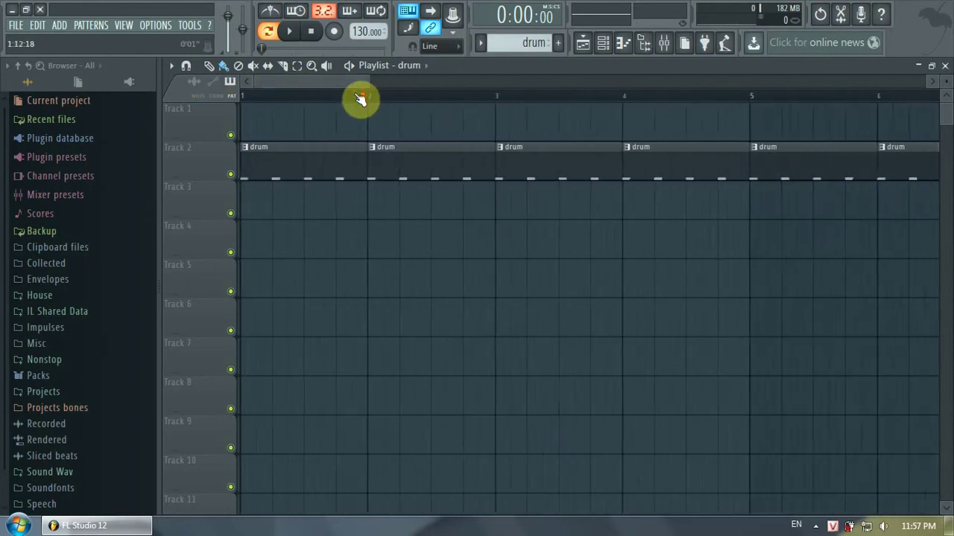
pyautogui.scroll(-5, 361, 100)
pyautogui.keyDown('ctrl'); pyautogui.rightClick(550, 155); pyautogui.keyUp('ctrl')
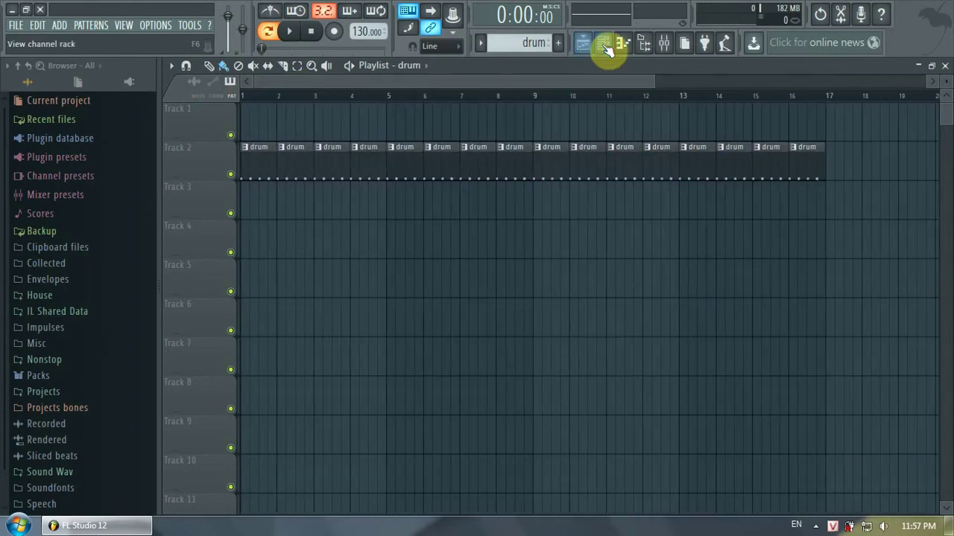
# Create a new empty pattern named hhop am.
pyautogui.click(605, 45)
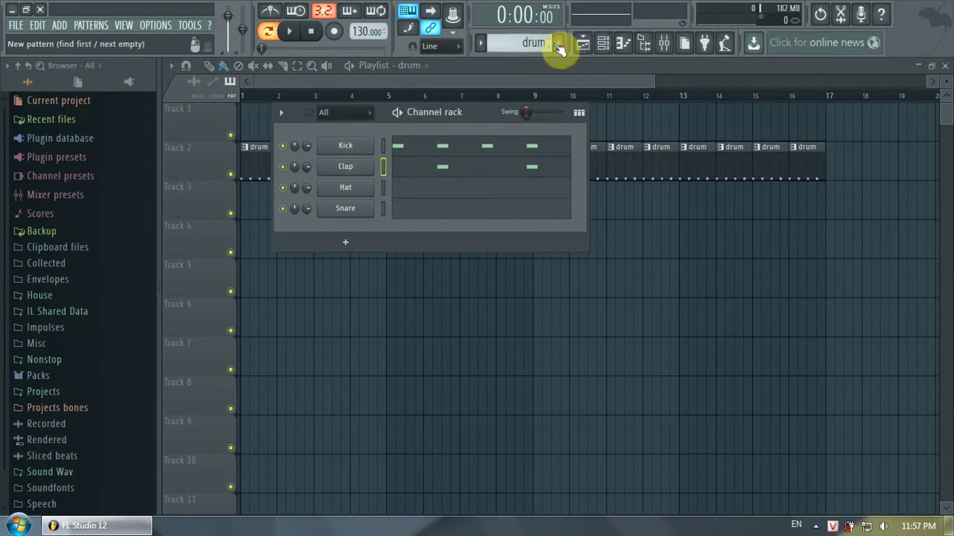
pyautogui.click(558, 43)
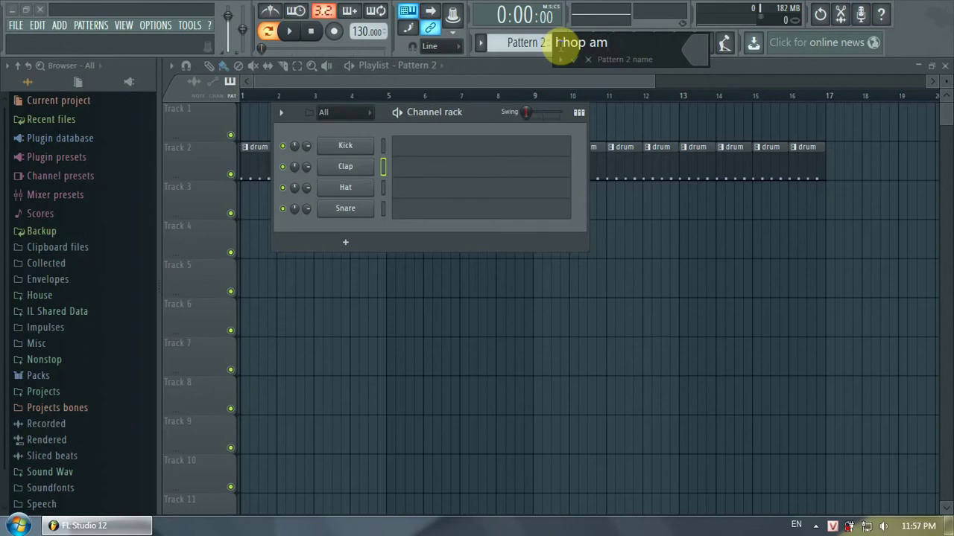
pyautogui.press('Return')
# Add an FL Keys channel to the channel rack and open its piano roll.
pyautogui.click(345, 242)
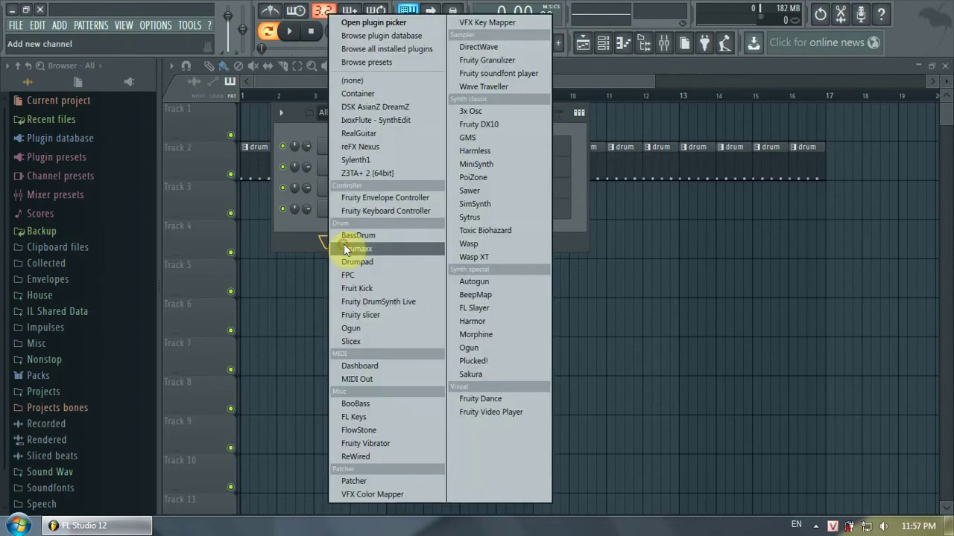
pyautogui.click(410, 416)
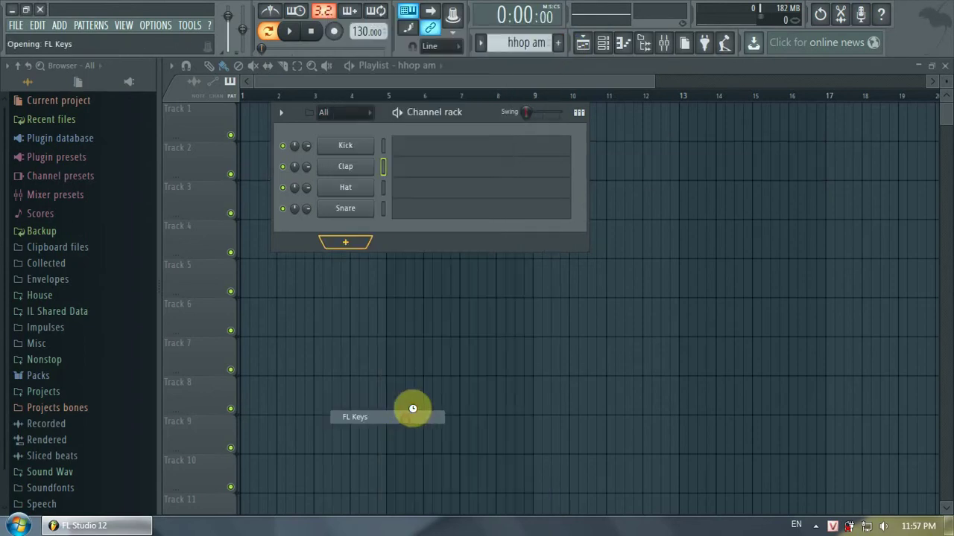
pyautogui.click(514, 237)
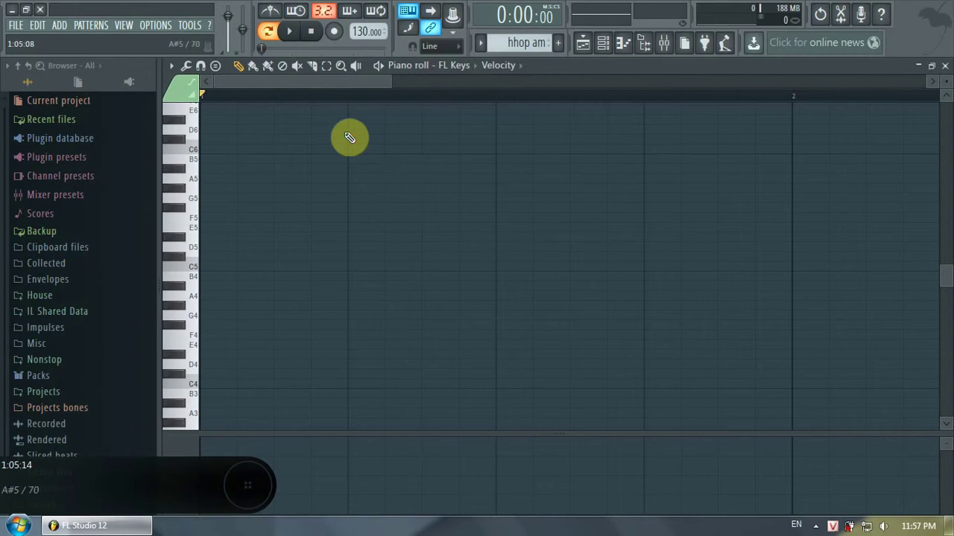
# Draw a one-bar chord of C5, E5 and G5 filling bar 1 of the FL Keys piano roll.
pyautogui.scroll(-4, 352, 134)
pyautogui.scroll(-1, 340, 186)
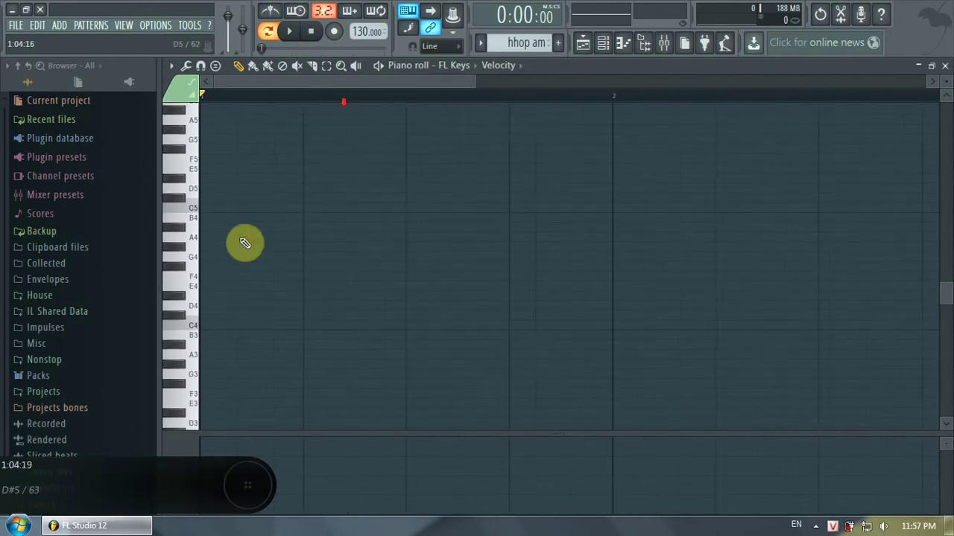
pyautogui.moveTo(198, 209); pyautogui.dragTo(300, 208)
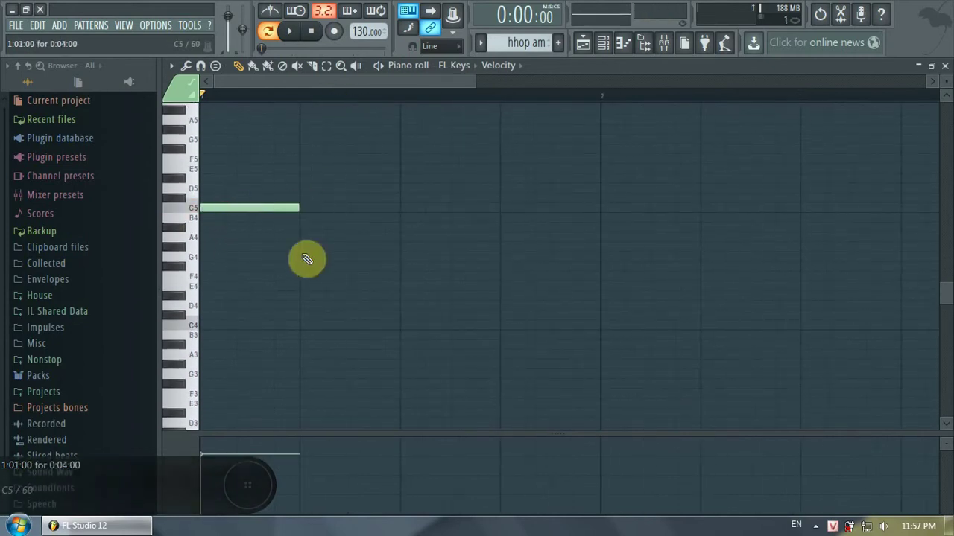
pyautogui.scroll(4, 307, 258)
pyautogui.moveTo(298, 263); pyautogui.dragTo(587, 276)
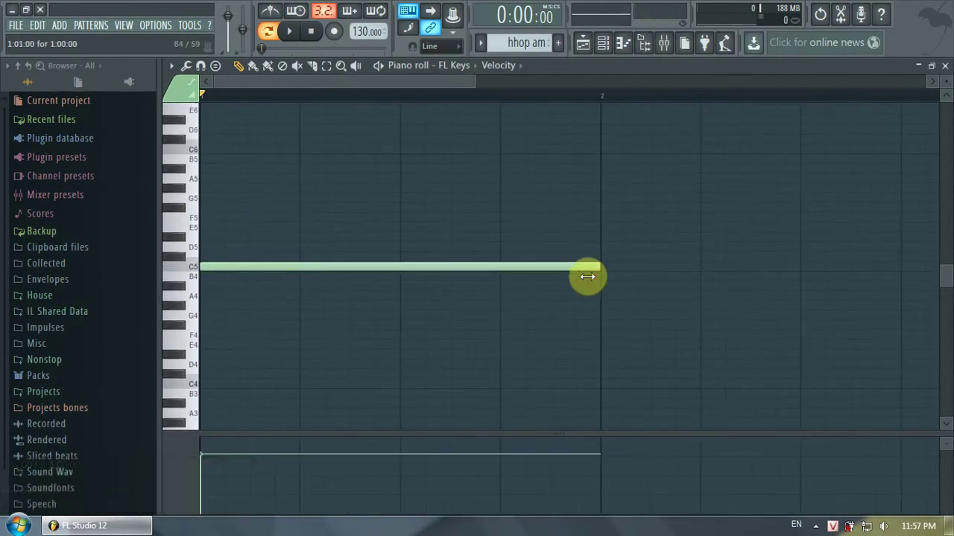
pyautogui.click(206, 228)
pyautogui.click(205, 189)
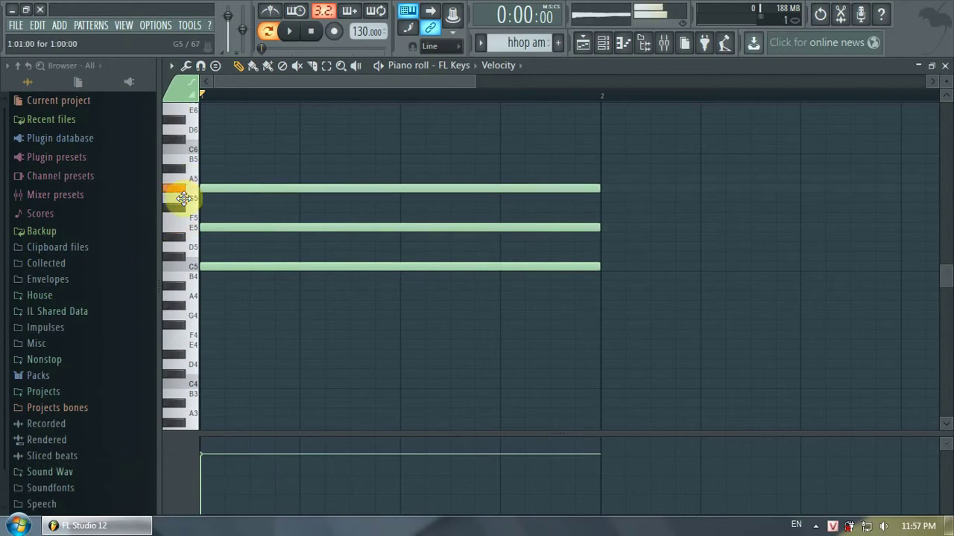
pyautogui.moveTo(183, 198); pyautogui.dragTo(181, 198)
# Add a one-bar chord of G4, B4 and D5 in bar 2, and close the piano roll.
pyautogui.scroll(-3, 319, 100)
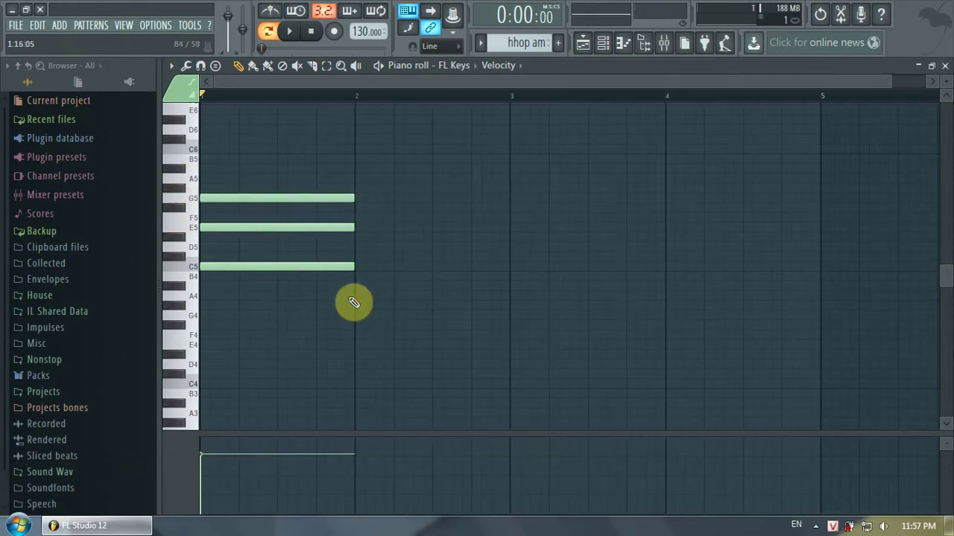
pyautogui.click(357, 318)
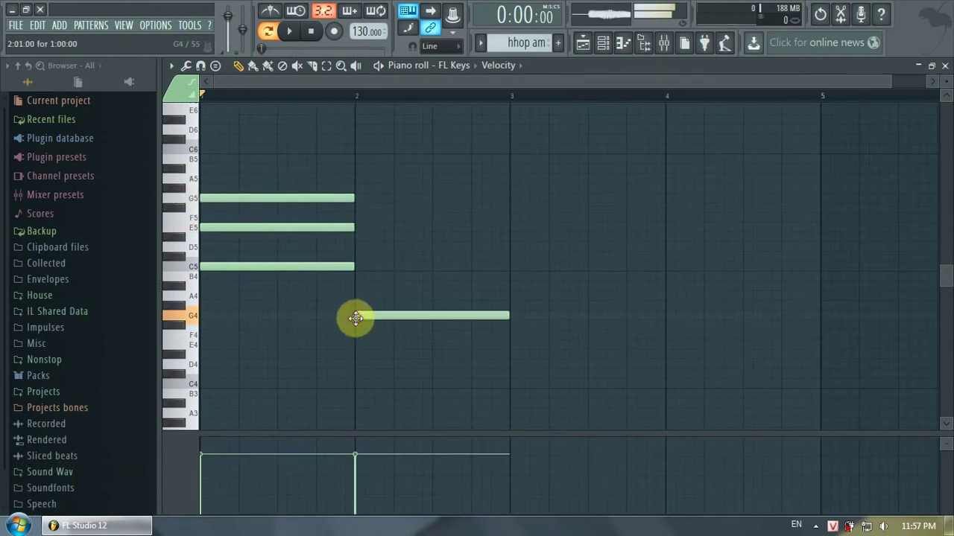
pyautogui.click(358, 276)
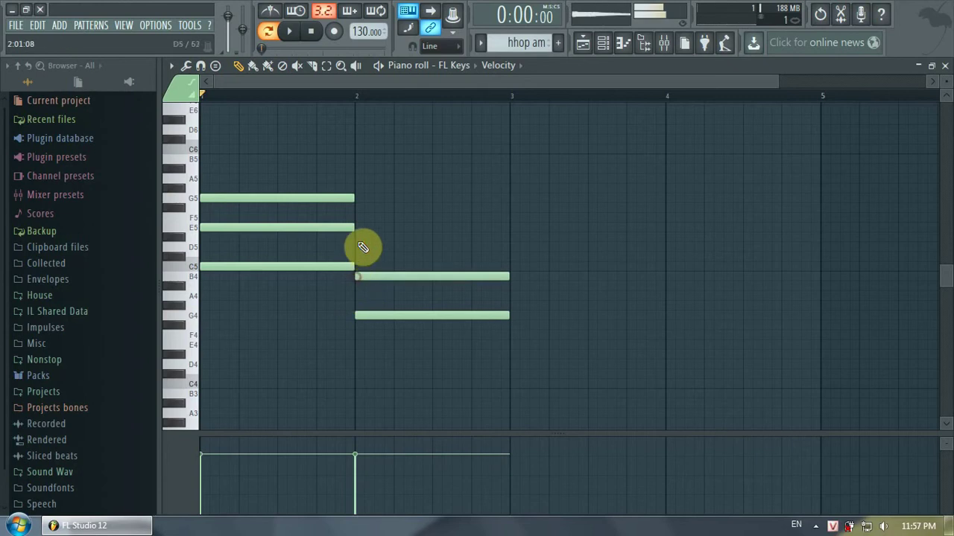
pyautogui.click(362, 246)
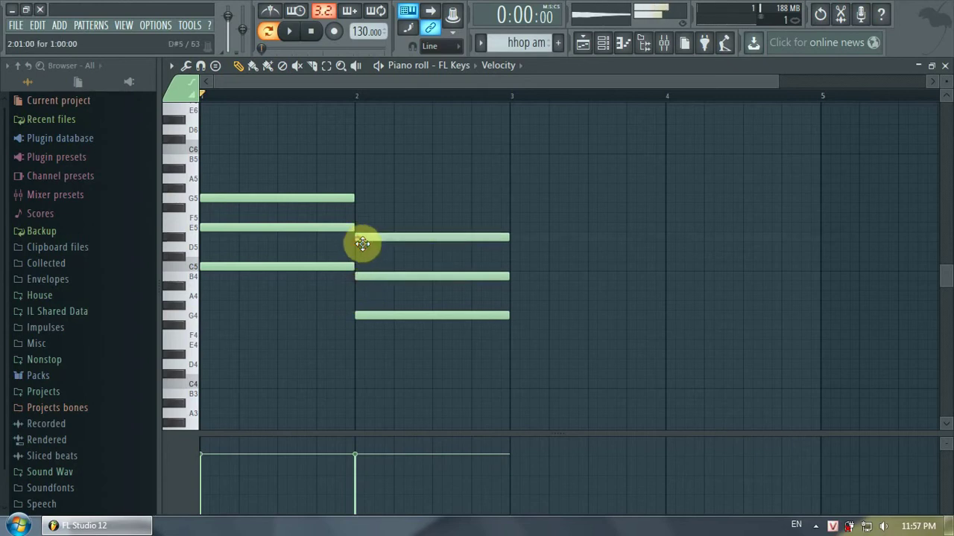
pyautogui.click(945, 66)
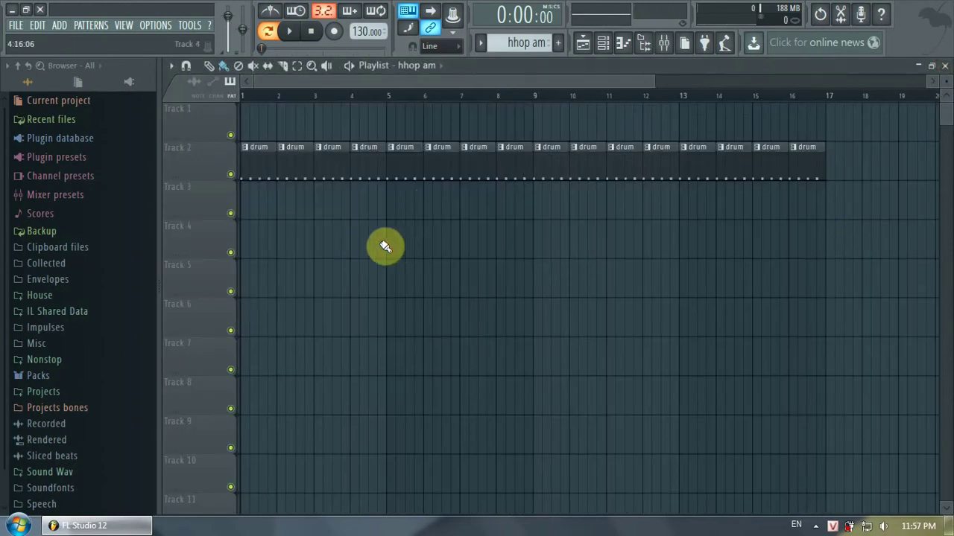
# Paint four hhop am clips on Track 4 from bar 5 through bar 12, and play the arrangement from bar 5.
pyautogui.moveTo(391, 248); pyautogui.dragTo(647, 251)
pyautogui.click(389, 98)
pyautogui.click(289, 30)
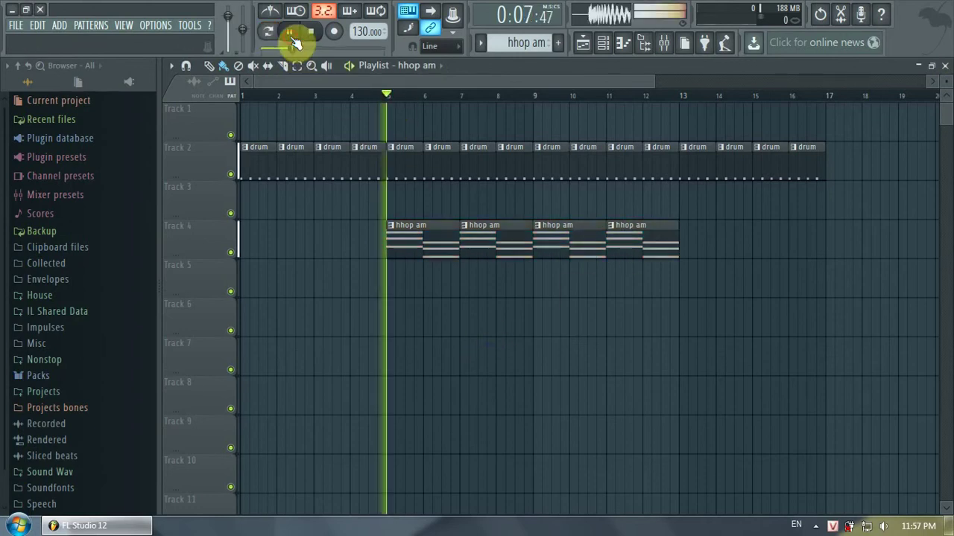
pyautogui.scroll(-1, 406, 100)
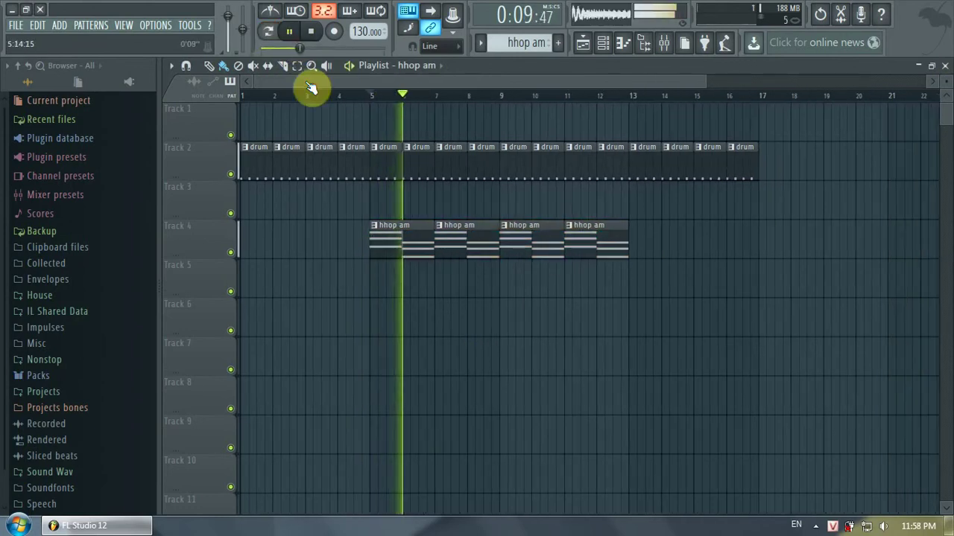
pyautogui.click(298, 43)
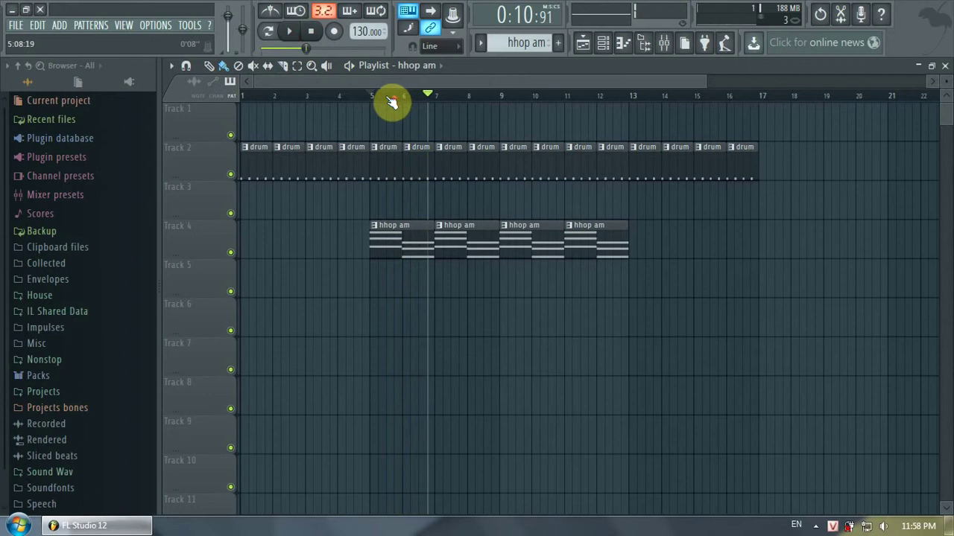
pyautogui.scroll(2, 368, 92)
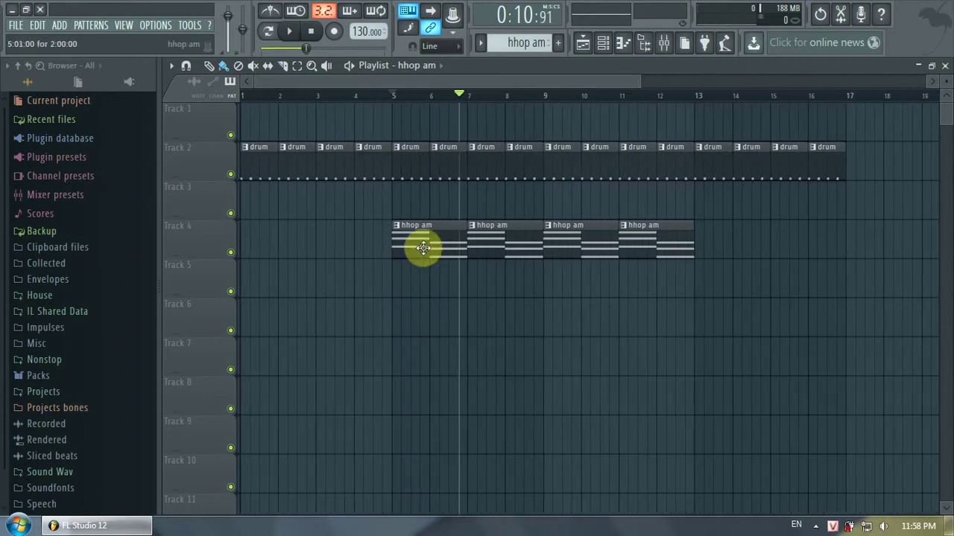
# Copy the drum and hhop am clips of bars 5 to 8 to bar 18, and one hhop am clip to Track 7.
pyautogui.moveTo(422, 249); pyautogui.dragTo(429, 265)
pyautogui.scroll(3, 398, 98)
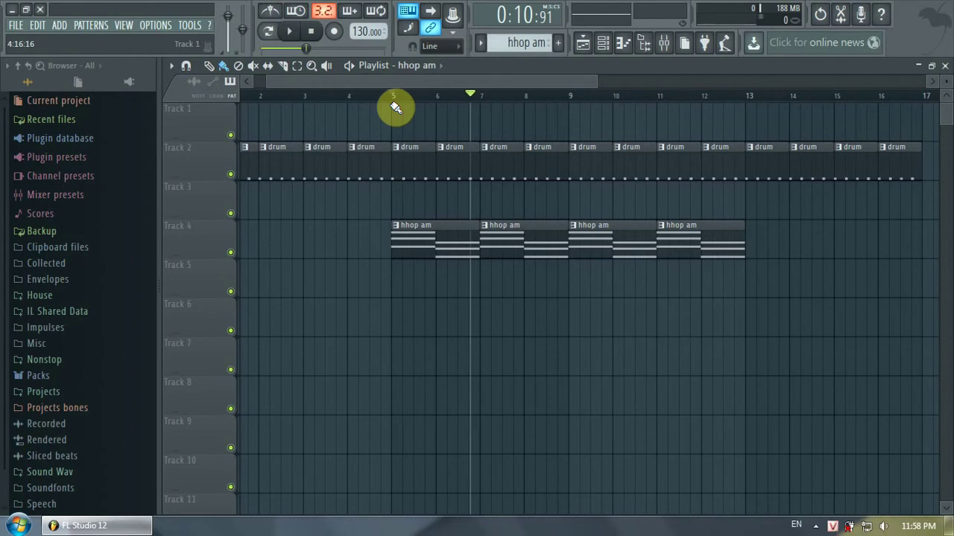
pyautogui.scroll(-3, 397, 105)
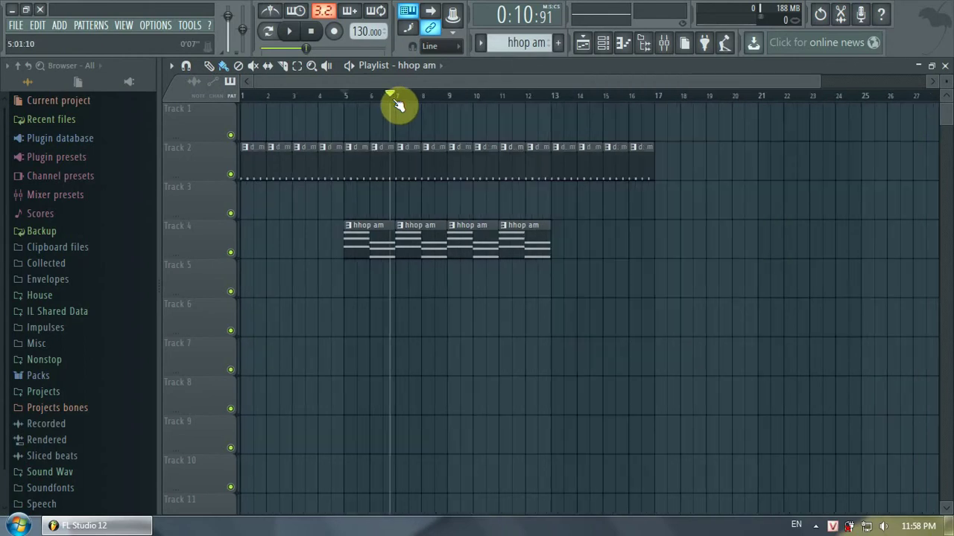
pyautogui.scroll(2, 399, 105)
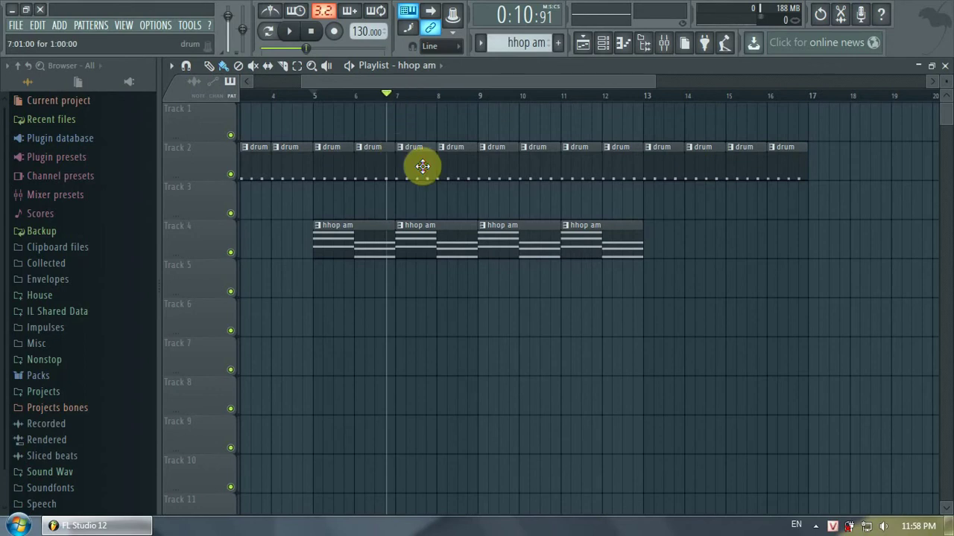
pyautogui.moveTo(462, 112); pyautogui.dragTo(340, 254)
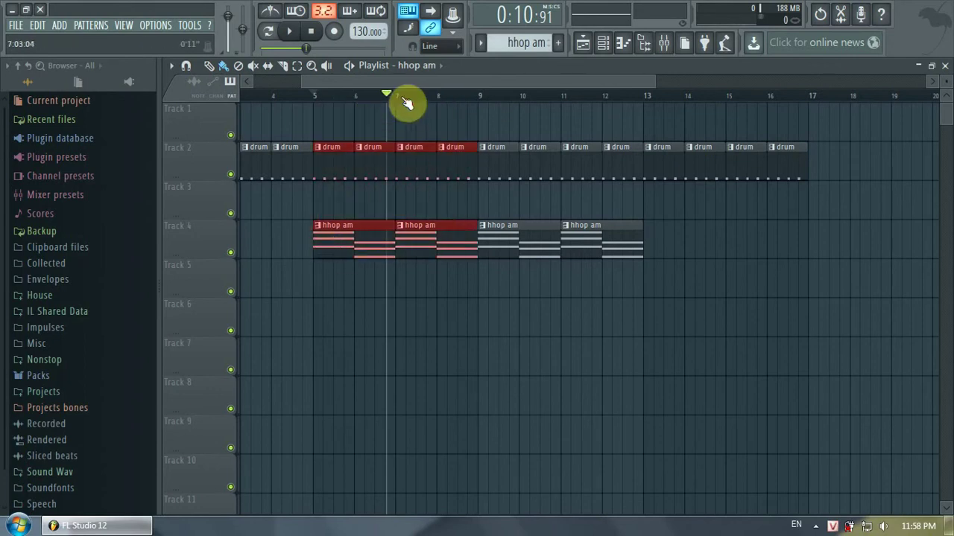
pyautogui.scroll(-2, 406, 102)
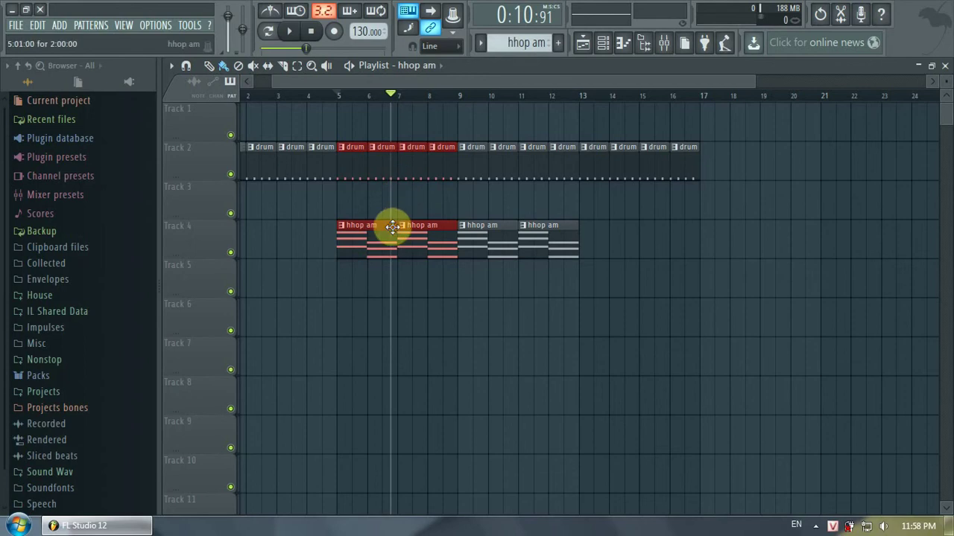
pyautogui.moveTo(362, 245); pyautogui.dragTo(792, 245)
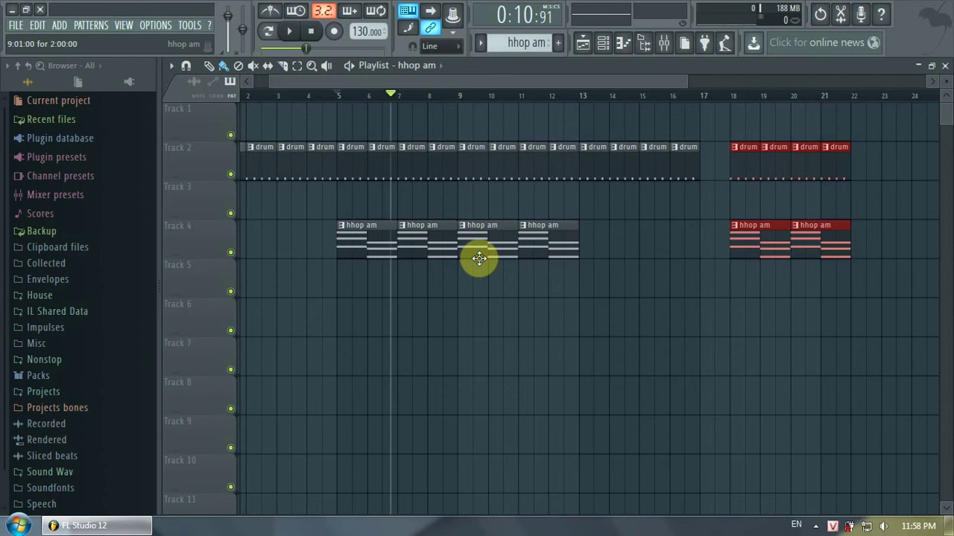
pyautogui.moveTo(479, 258); pyautogui.dragTo(517, 393)
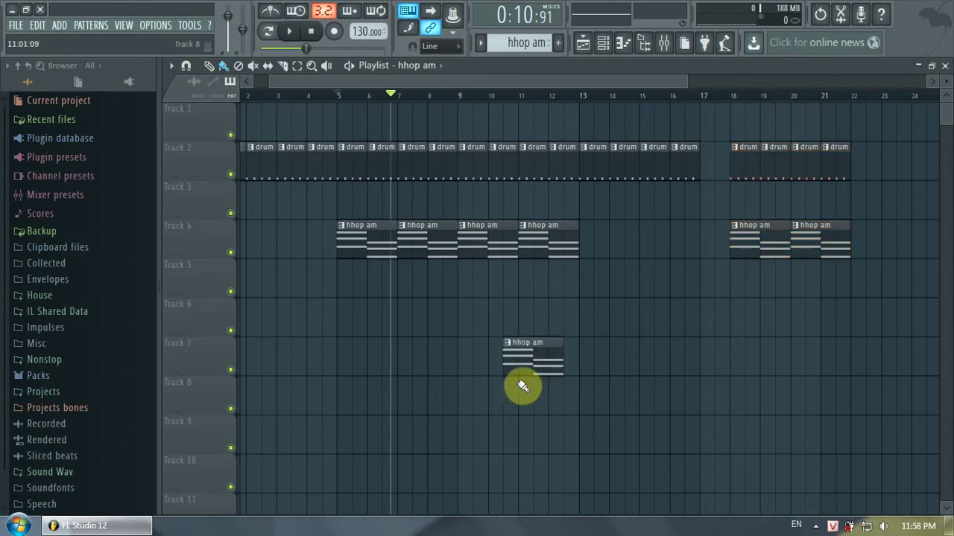
# Delete the copied drum and hhop am clips starting at bar 18 and the hhop am copy on Track 7.
pyautogui.rightClick(809, 170)
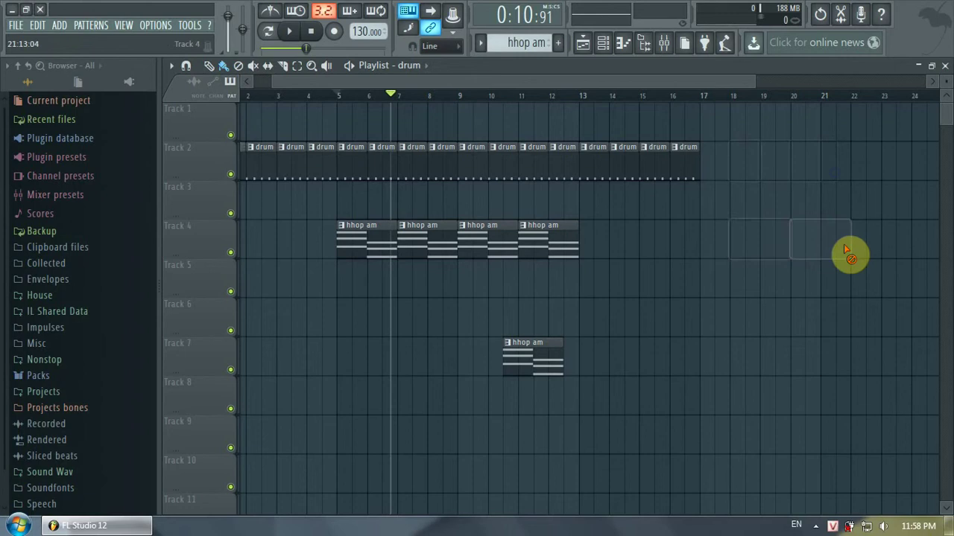
pyautogui.rightClick(511, 369)
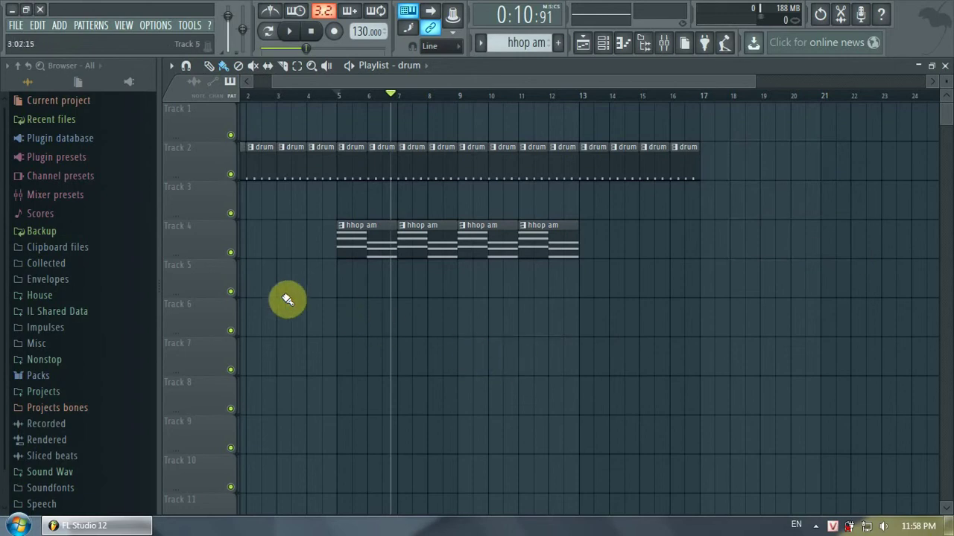
# Mute Track 2, play the arrangement with only the hhop am clips sounding, and pause it.
pyautogui.scroll(-2, 332, 170)
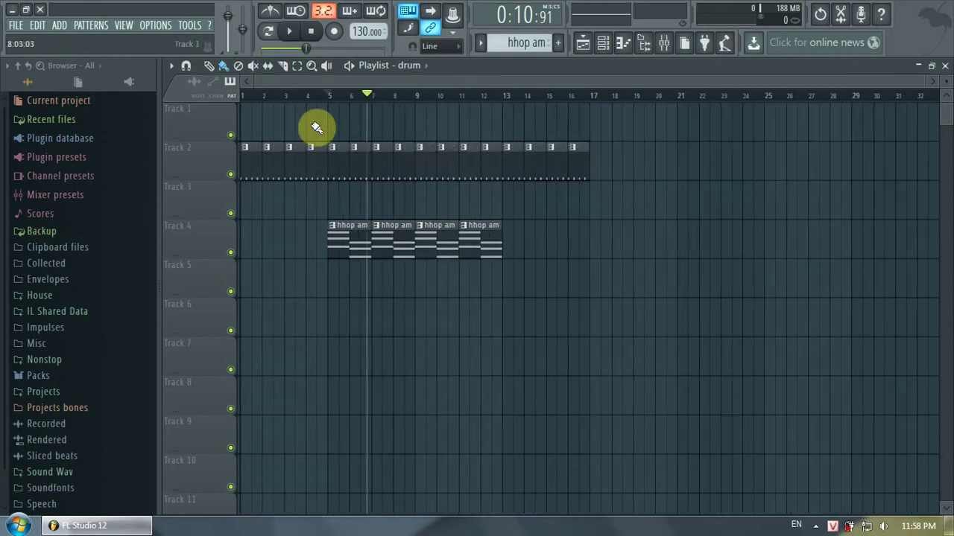
pyautogui.click(231, 177)
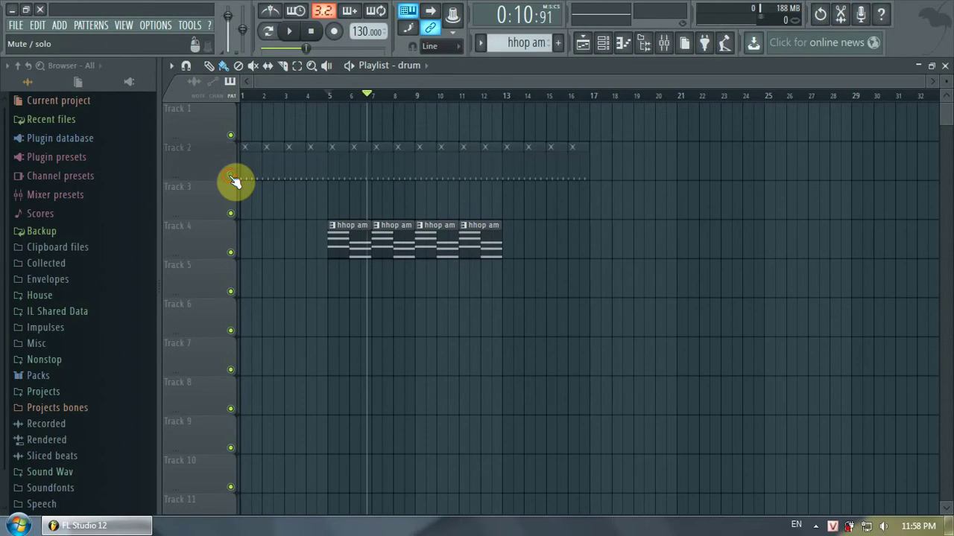
pyautogui.click(290, 32)
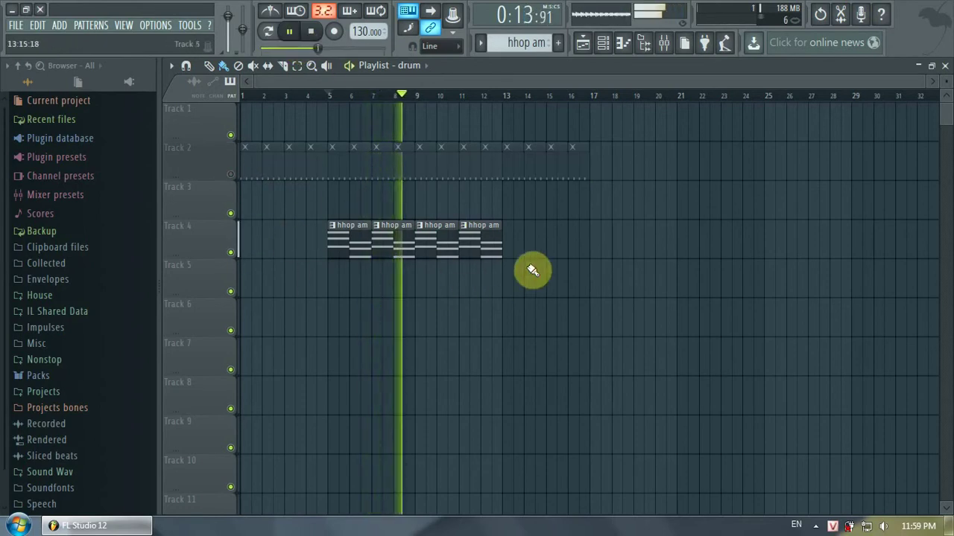
pyautogui.click(290, 31)
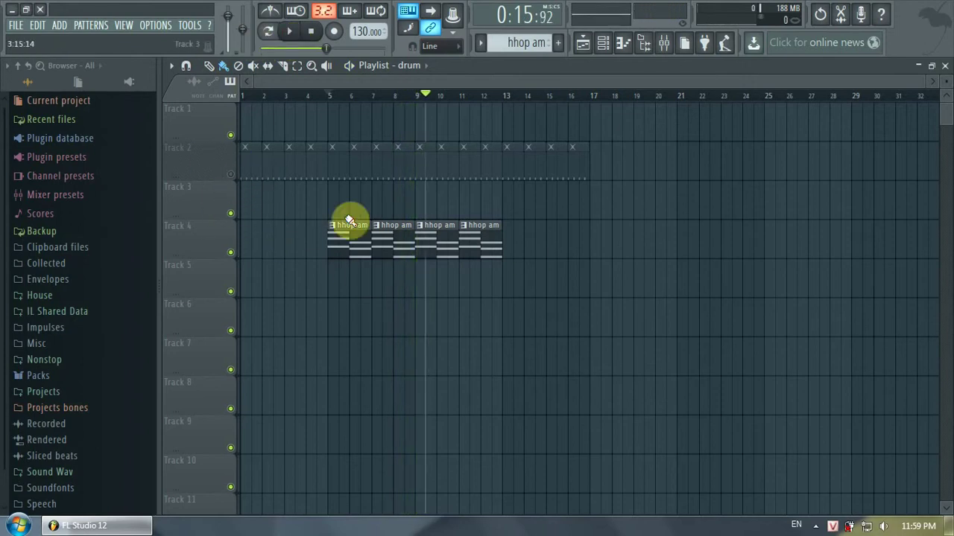
# Solo Track 2, play the drums alone from bar 5, pause, and turn the solo off again.
pyautogui.rightClick(234, 177)
pyautogui.click(328, 96)
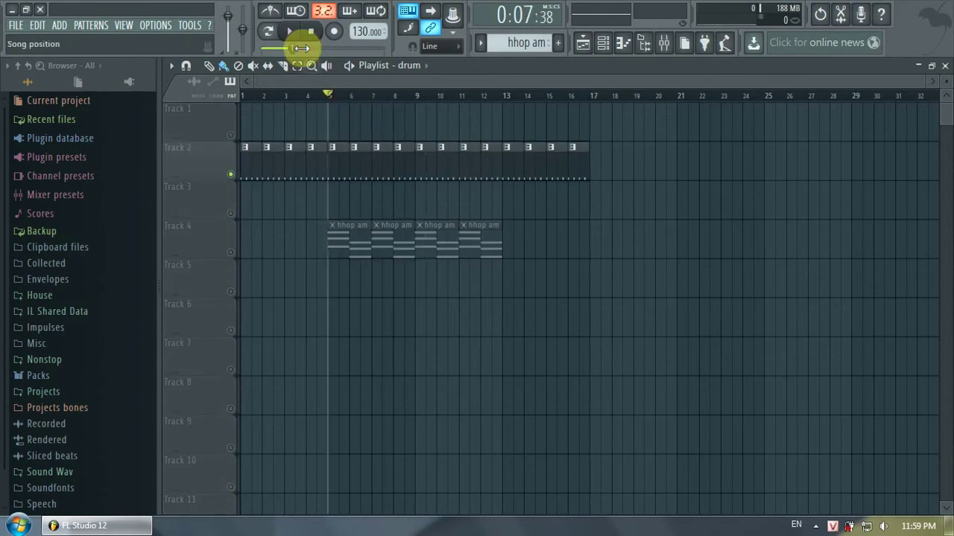
pyautogui.click(290, 31)
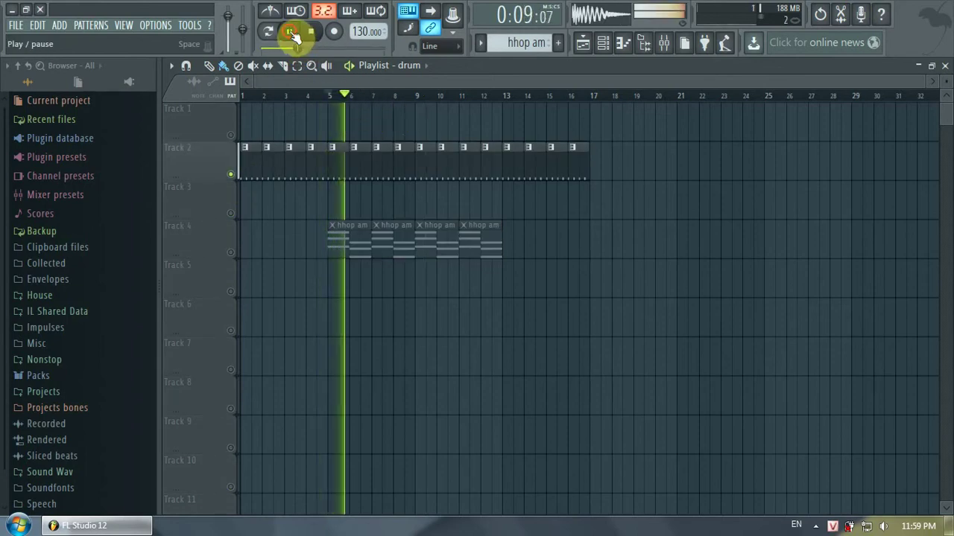
pyautogui.click(290, 32)
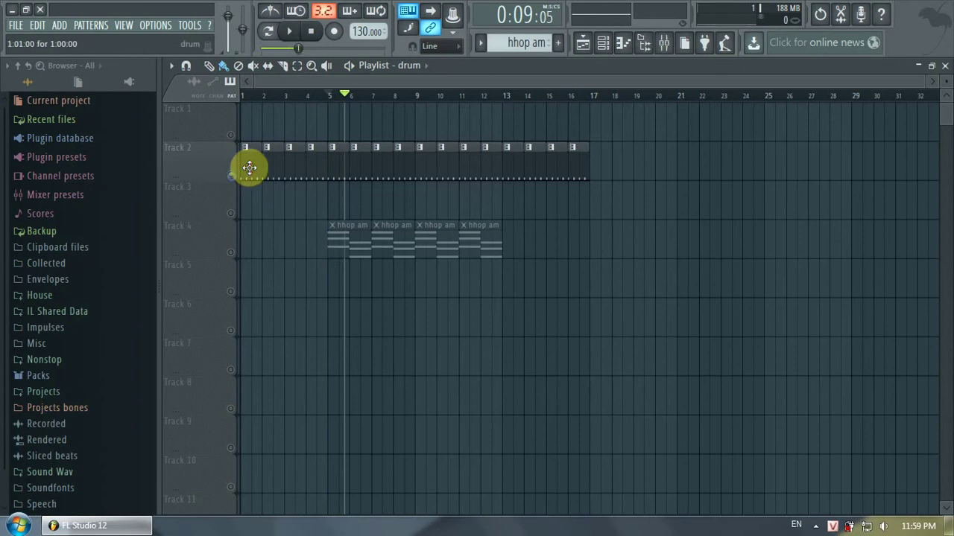
pyautogui.rightClick(231, 175)
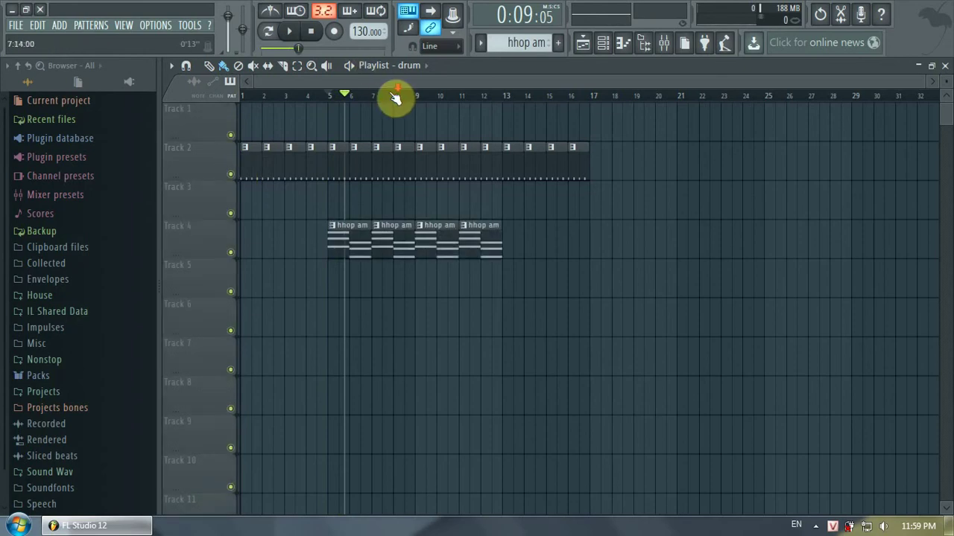
# Delete the drum clips on Track 2 from bar 9 onward, and move the last hhop am clip to bar 13.
pyautogui.scroll(5, 395, 99)
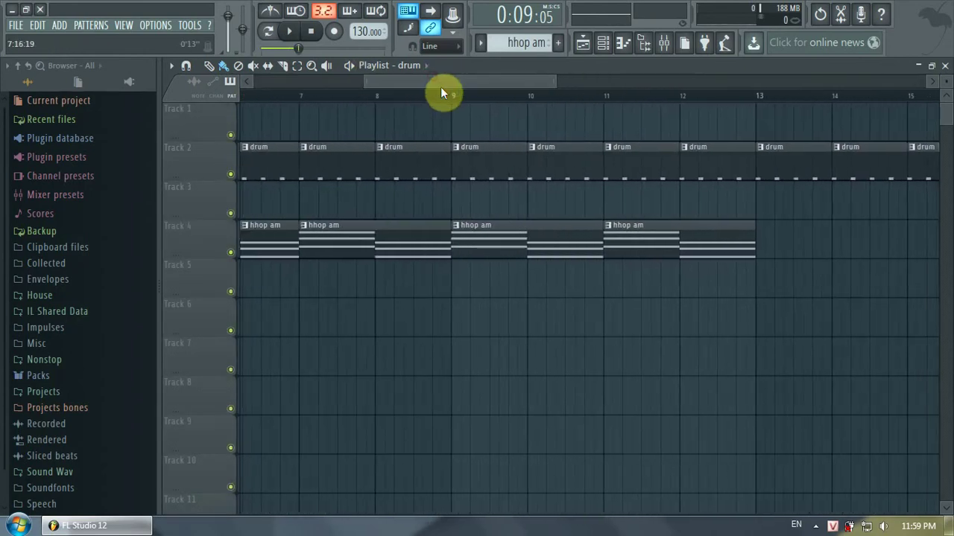
pyautogui.scroll(-4, 447, 88)
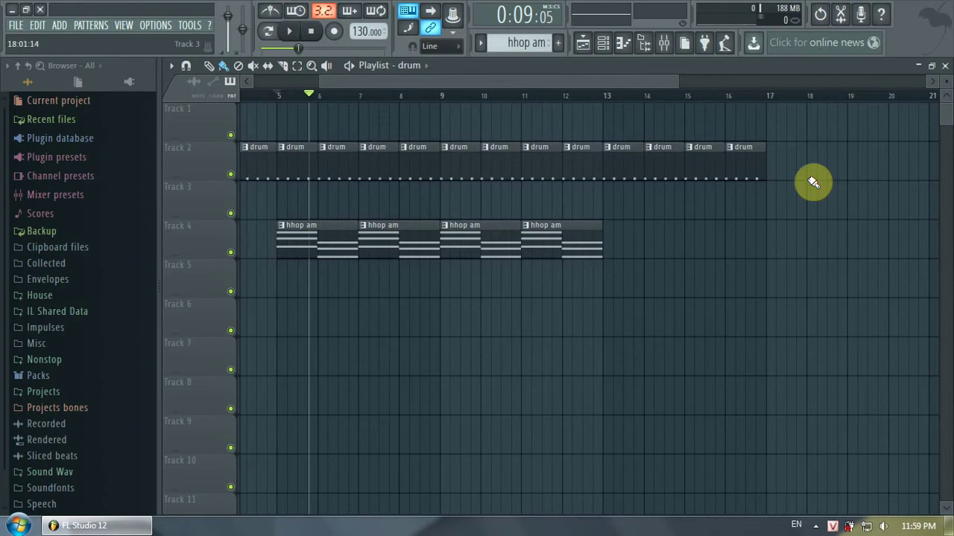
pyautogui.rightClick(753, 164)
pyautogui.moveTo(539, 223); pyautogui.dragTo(607, 231)
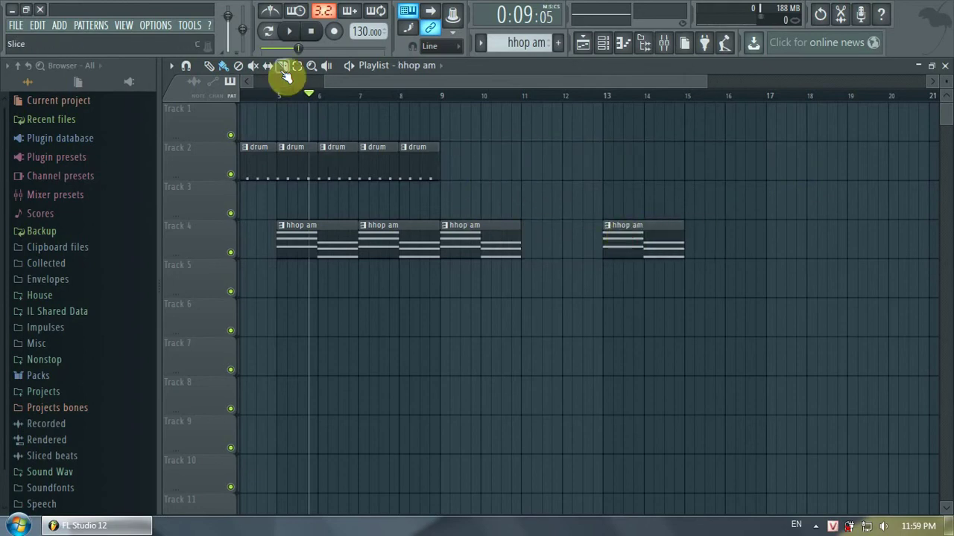
# Slice the hhop am clip at bar 13 in two at bar 14, and delete both pieces.
pyautogui.click(663, 224)
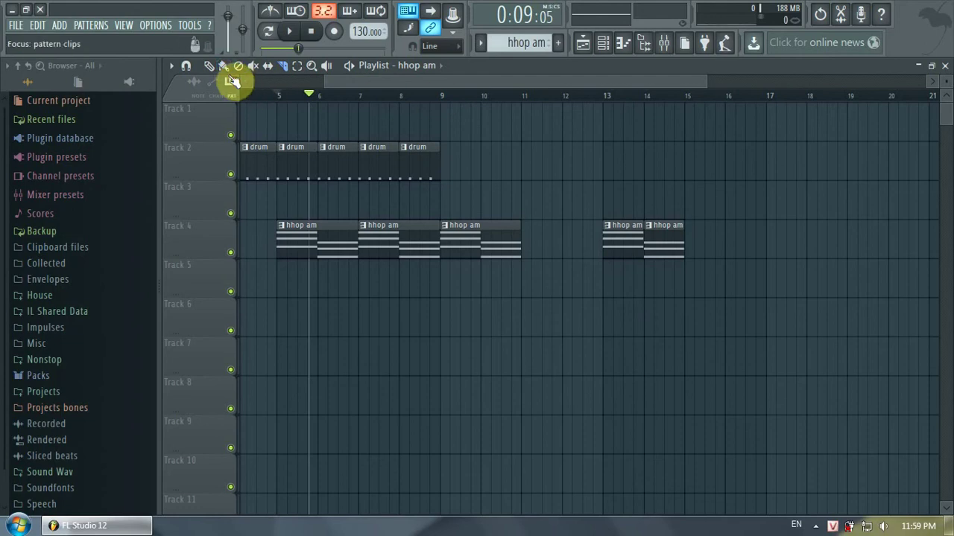
pyautogui.moveTo(626, 251)
pyautogui.mouseDown()
pyautogui.moveTo(875, 245)
pyautogui.moveTo(647, 243)
pyautogui.mouseUp()
# Move the hhop am clip that starts at bar 9 on Track 4 one beat later.
pyautogui.scroll(5, 456, 163)
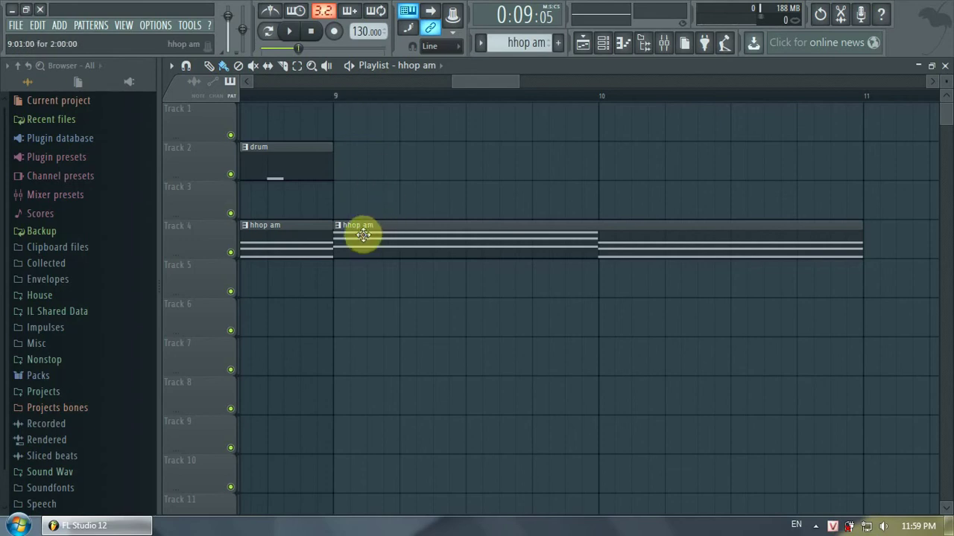
pyautogui.moveTo(363, 235); pyautogui.dragTo(420, 235)
pyautogui.scroll(2, 409, 100)
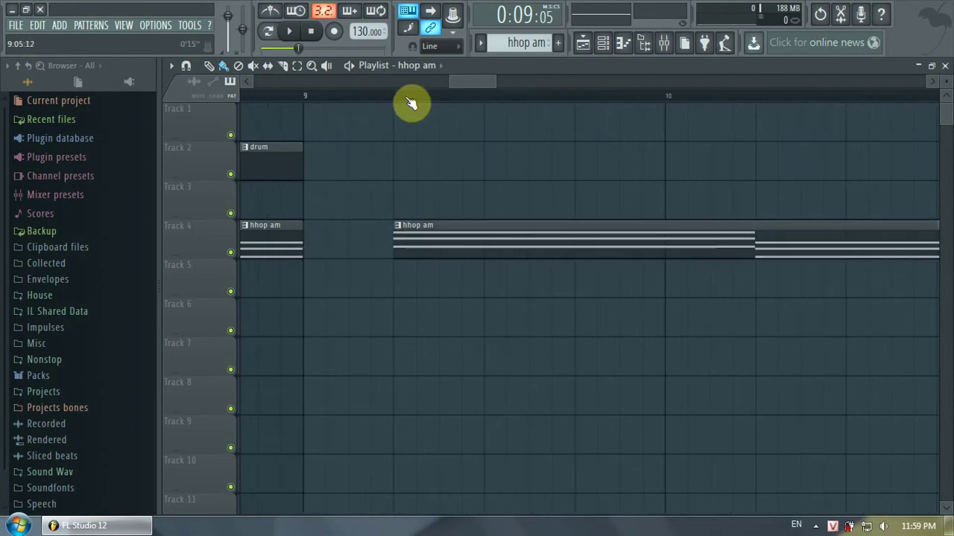
# Set the playlist snap to 1/2 step and try shifting the last hhop am clip on Track 4 slightly.
pyautogui.click(188, 68)
pyautogui.click(209, 185)
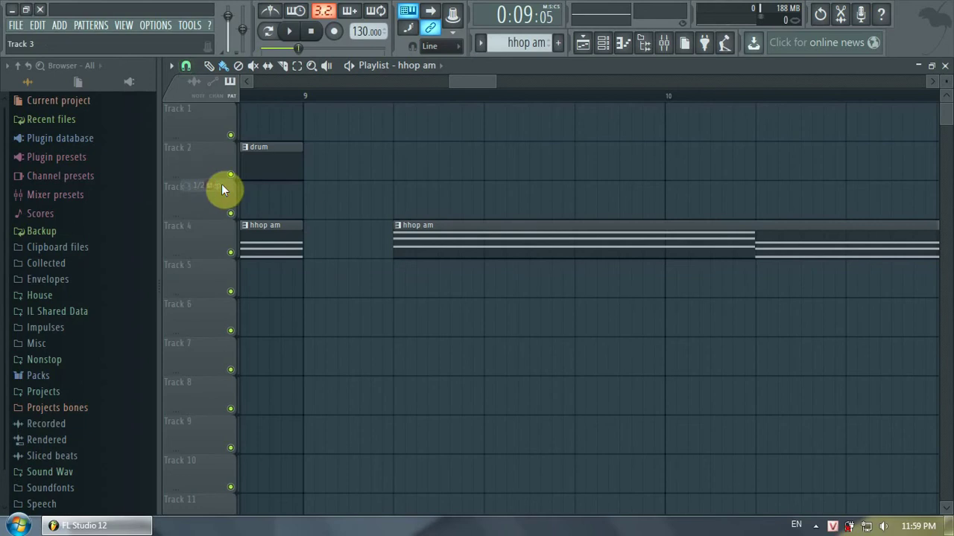
pyautogui.moveTo(420, 244)
pyautogui.mouseDown()
pyautogui.moveTo(432, 241)
pyautogui.moveTo(419, 245)
pyautogui.mouseUp()
pyautogui.keyDown('ctrl'); pyautogui.scroll(1, 406, 106); pyautogui.keyUp('ctrl')
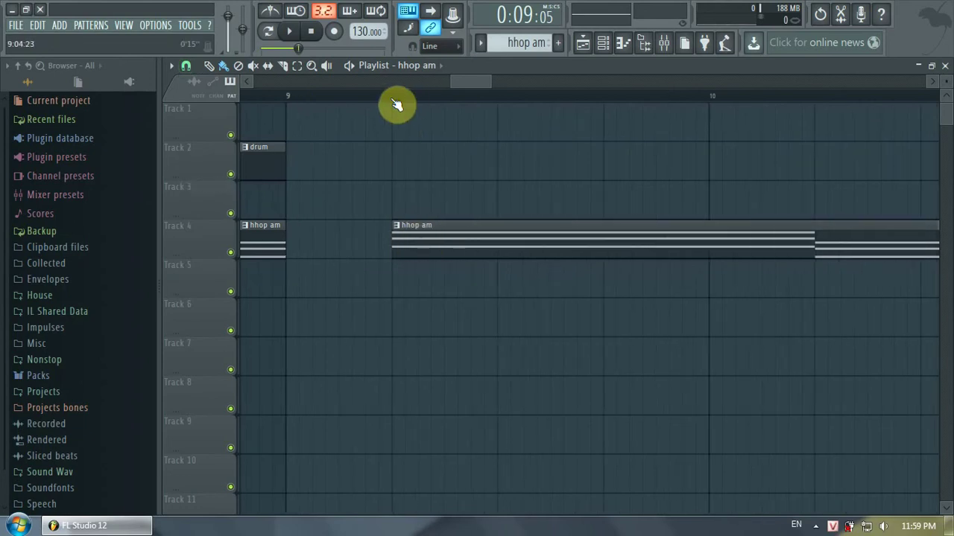
# Set the playlist snap to 1/4 step and examine the finer grid around the last hhop am clip.
pyautogui.click(186, 67)
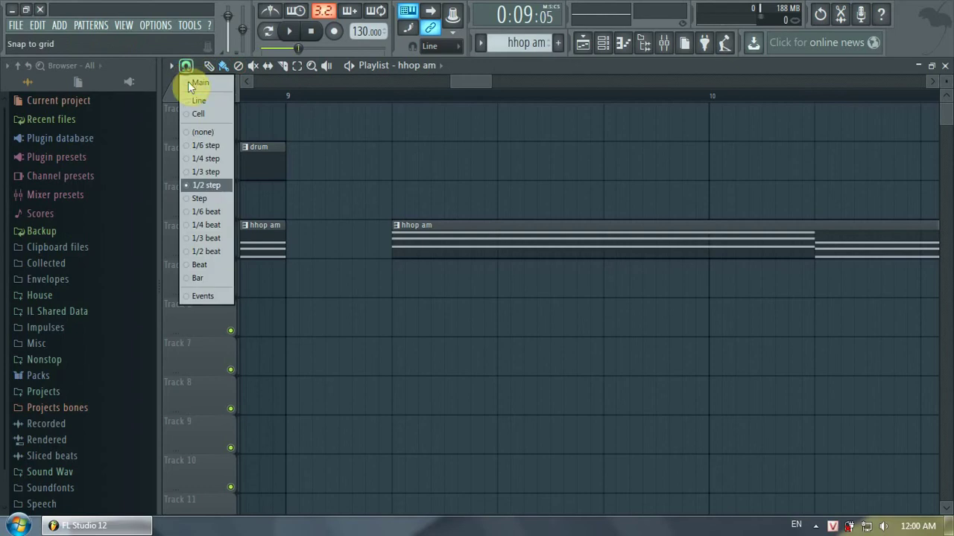
pyautogui.click(210, 159)
pyautogui.scroll(3, 421, 99)
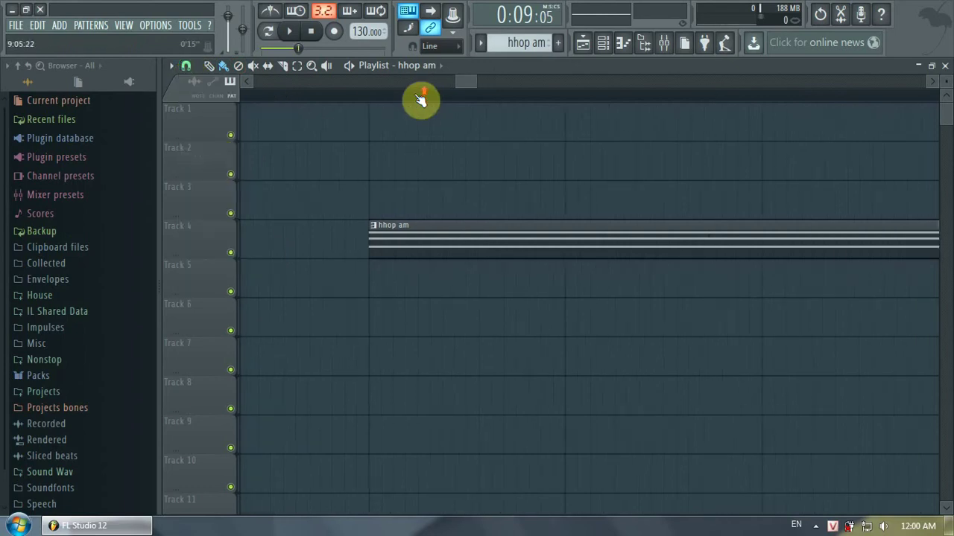
pyautogui.scroll(-1, 410, 101)
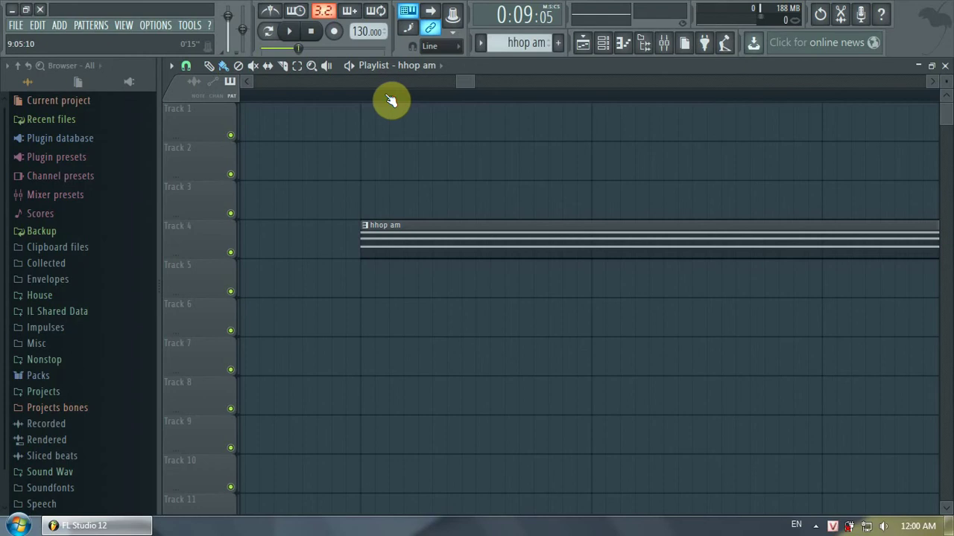
pyautogui.scroll(-2, 391, 100)
pyautogui.scroll(2, 391, 100)
pyautogui.scroll(-3, 391, 100)
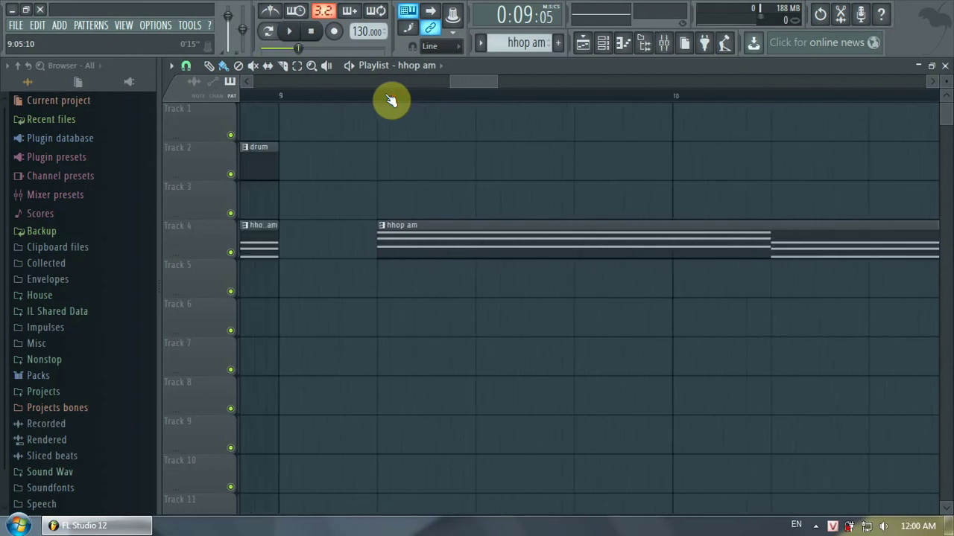
# Set the playlist snap back to Main.
pyautogui.click(192, 69)
pyautogui.click(199, 82)
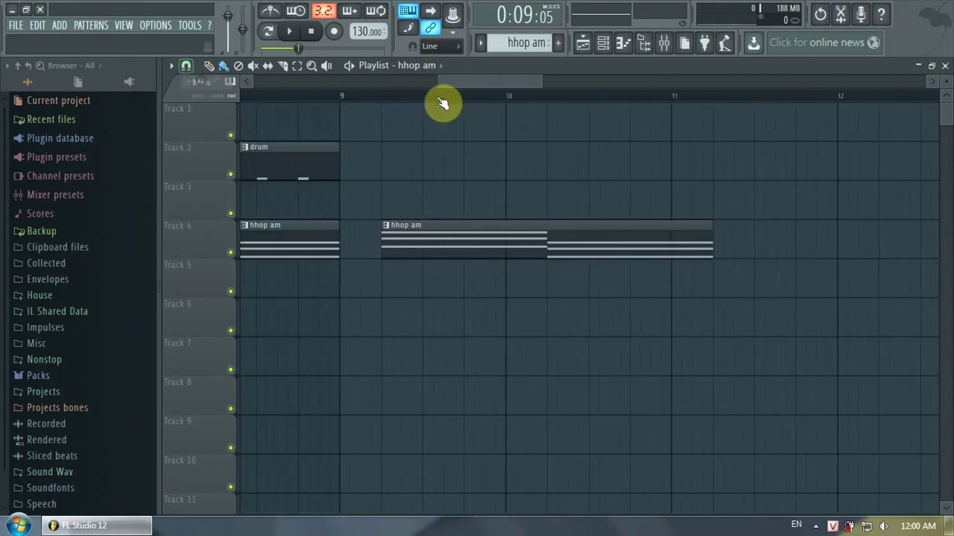
# Delete the hhop am clip on Track 4 that starts one beat after bar 9.
pyautogui.scroll(-6, 448, 102)
pyautogui.scroll(3, 449, 102)
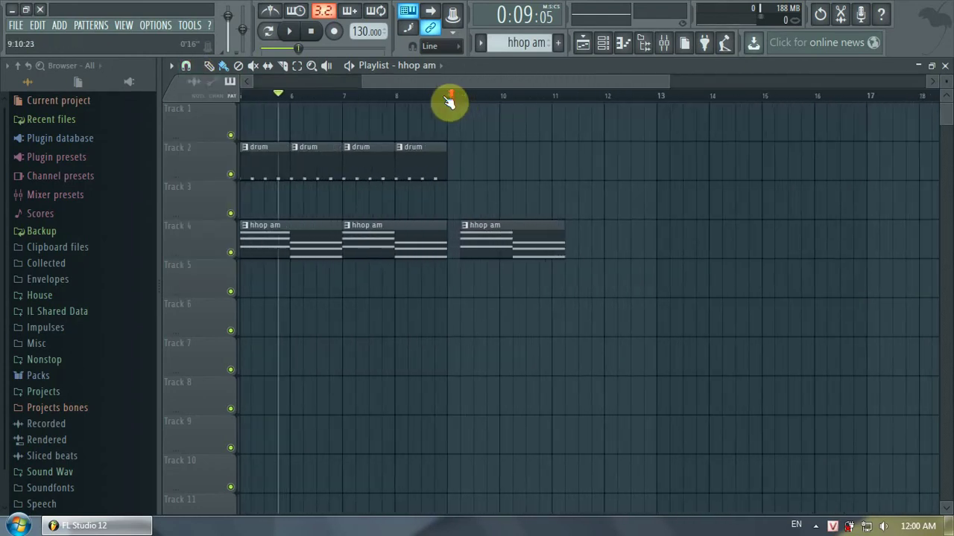
pyautogui.scroll(-3, 449, 102)
pyautogui.scroll(1, 450, 102)
pyautogui.scroll(-1, 450, 103)
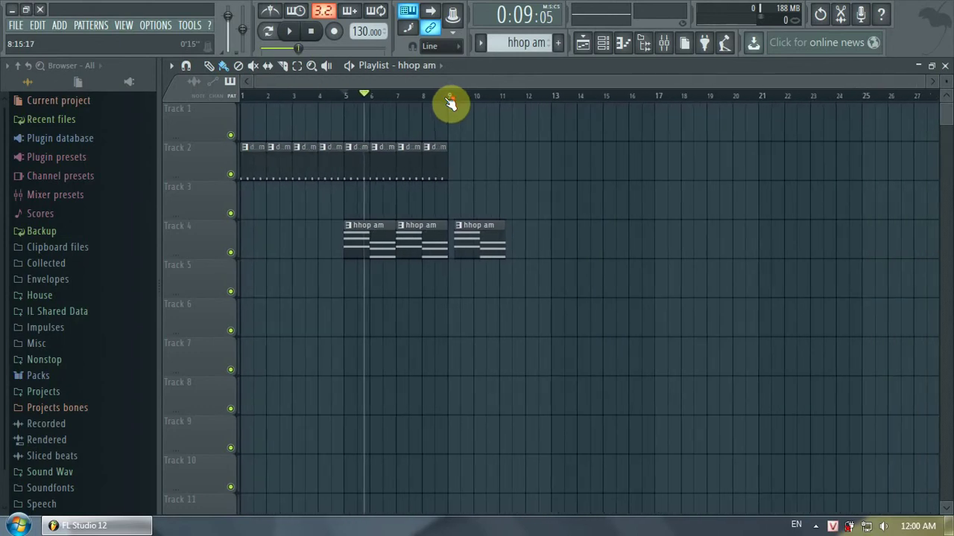
pyautogui.scroll(-1, 468, 152)
pyautogui.scroll(1, 537, 213)
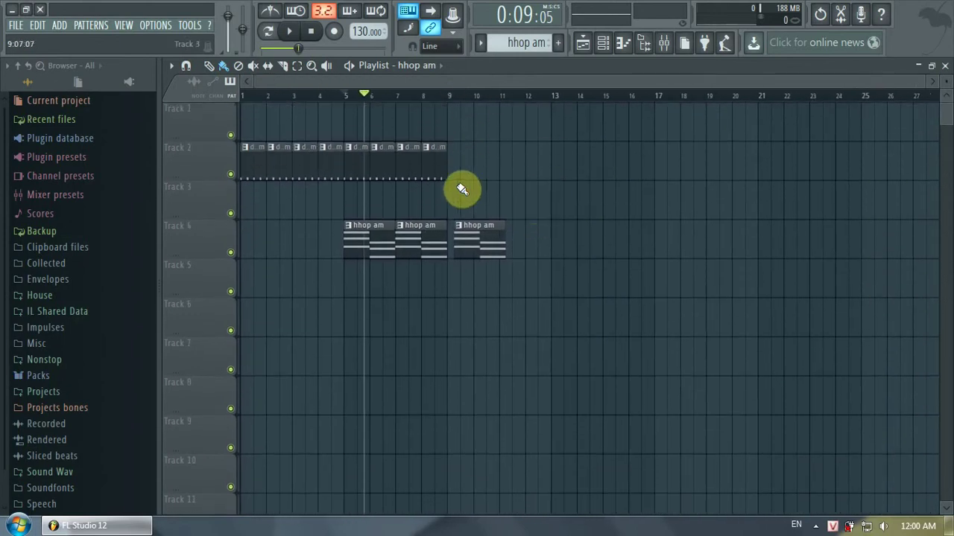
pyautogui.rightClick(498, 244)
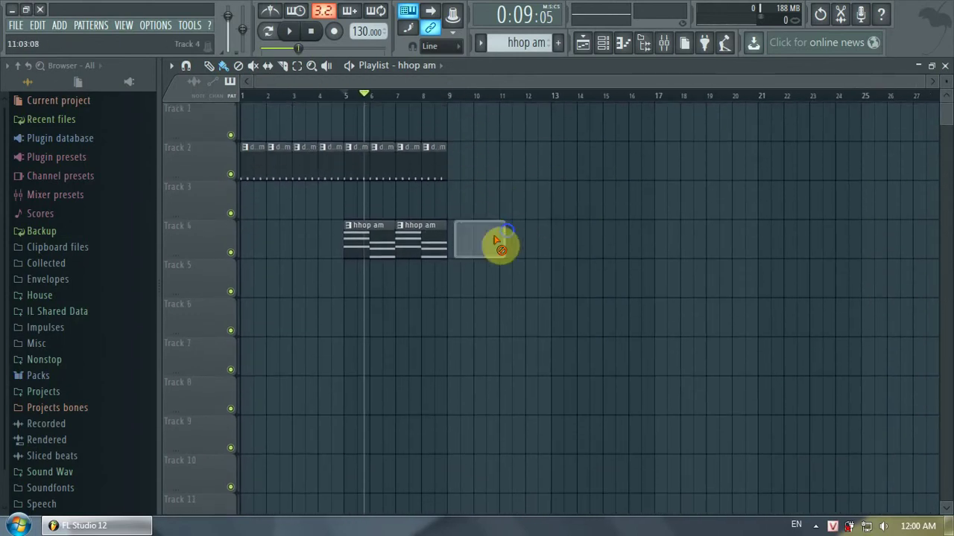
pyautogui.scroll(3, 466, 84)
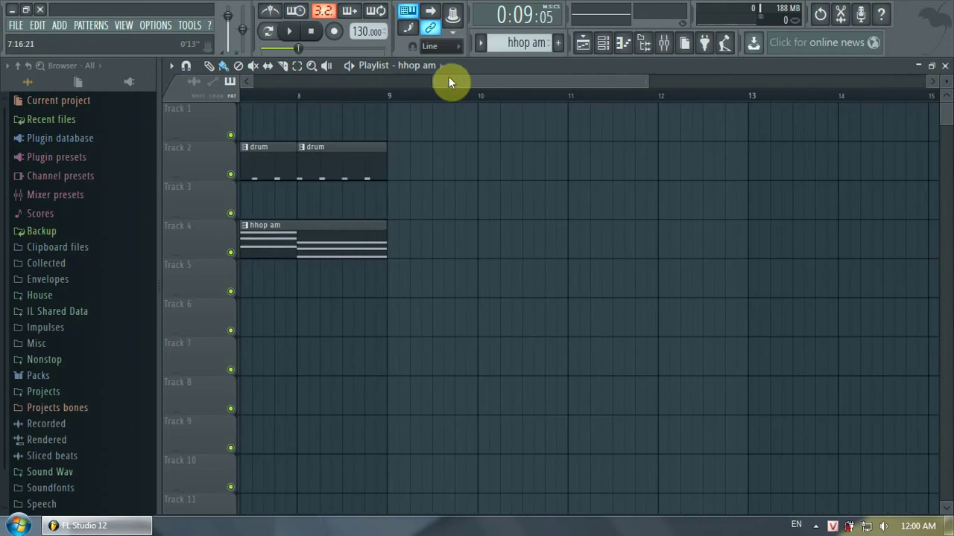
# Select the drum pattern as clip source and paint two consecutive drum clips on Track 2, starting one beat after bar 10.
pyautogui.click(438, 67)
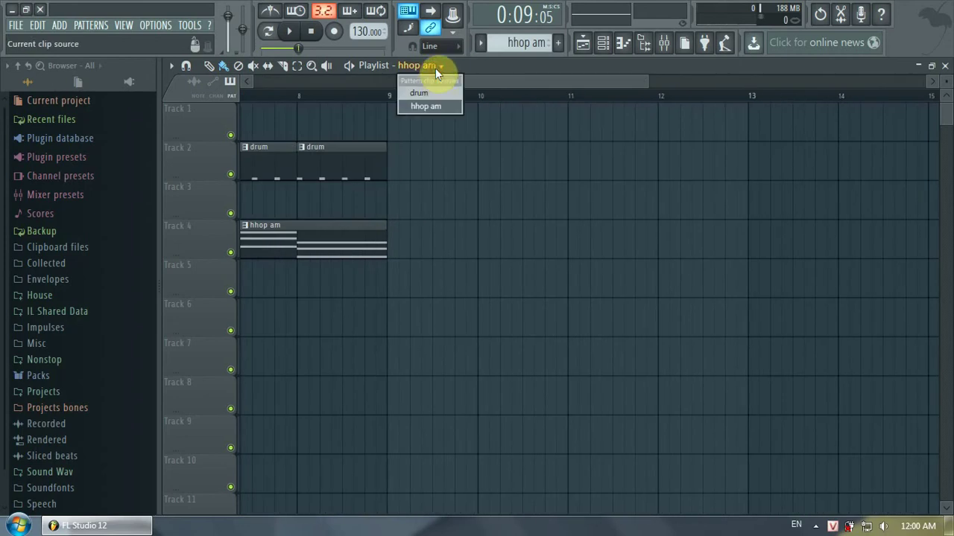
pyautogui.click(432, 92)
pyautogui.moveTo(500, 165); pyautogui.dragTo(671, 166)
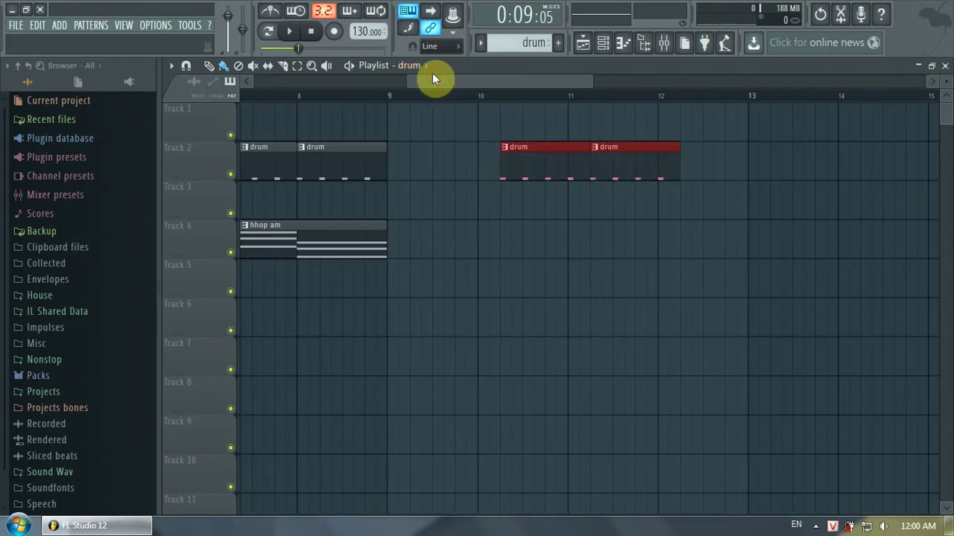
# Select the hhop am pattern as clip source and place one clip on Track 4, beneath the two newly painted drum clips.
pyautogui.click(429, 66)
pyautogui.click(427, 99)
pyautogui.moveTo(526, 237); pyautogui.dragTo(568, 255)
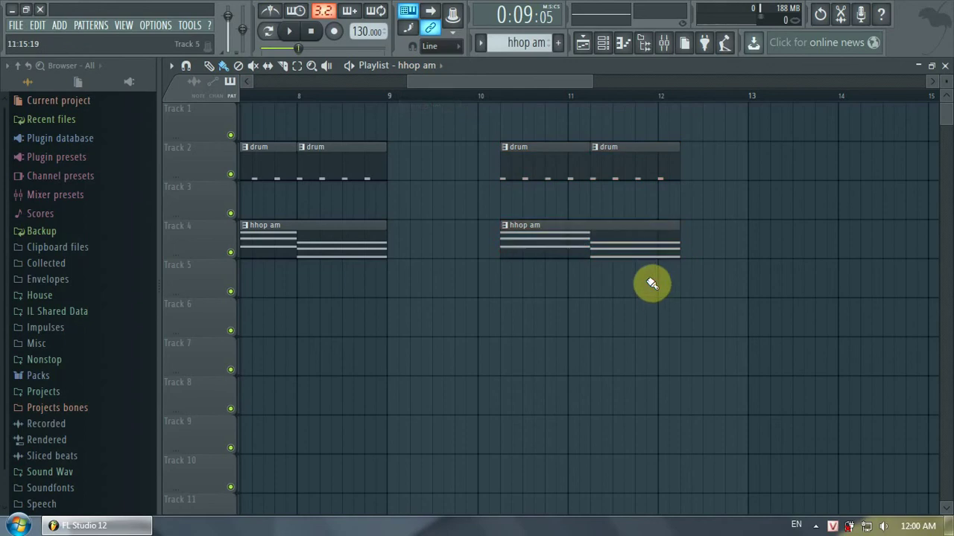
# Delete the two drum clips on Track 2 and the hhop am clip on Track 4 that start one beat after bar 10.
pyautogui.scroll(4, 547, 106)
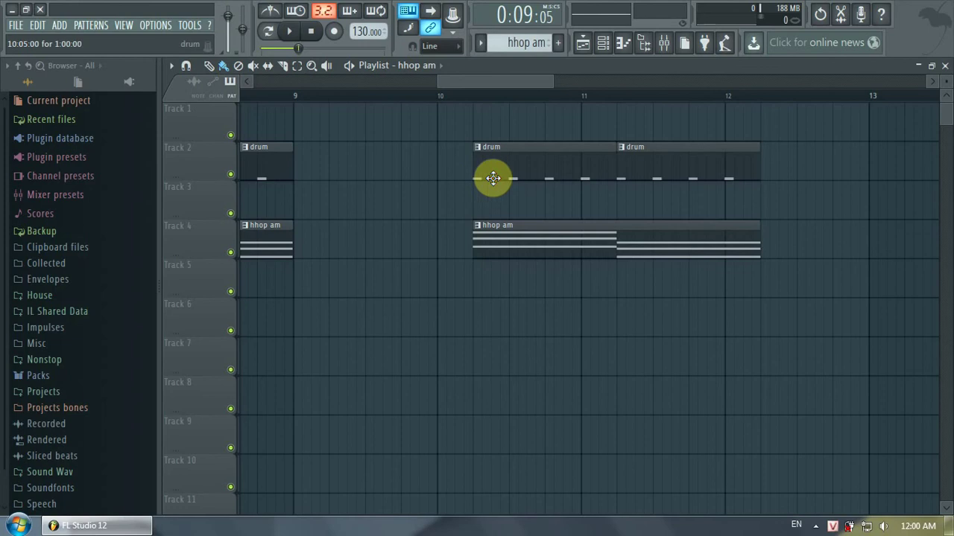
pyautogui.scroll(-2, 494, 176)
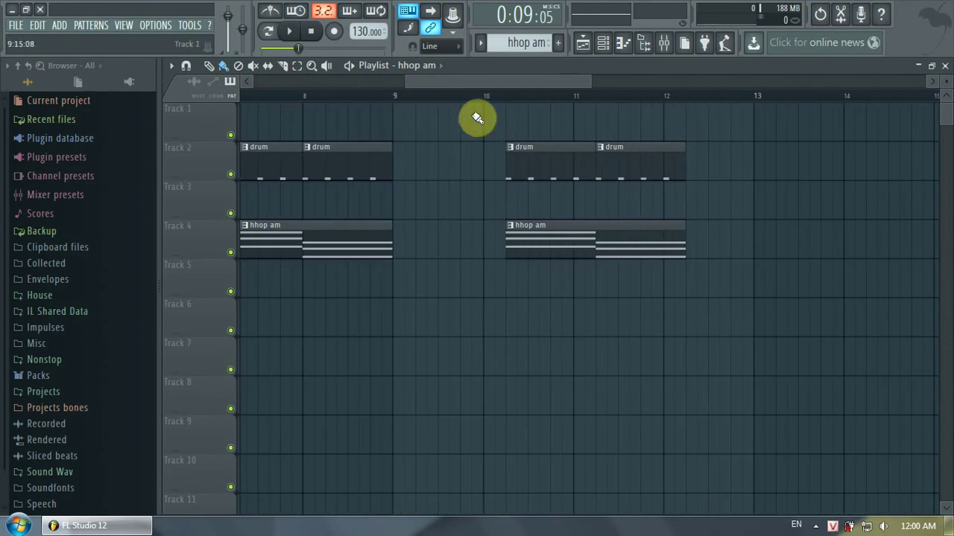
pyautogui.scroll(3, 487, 103)
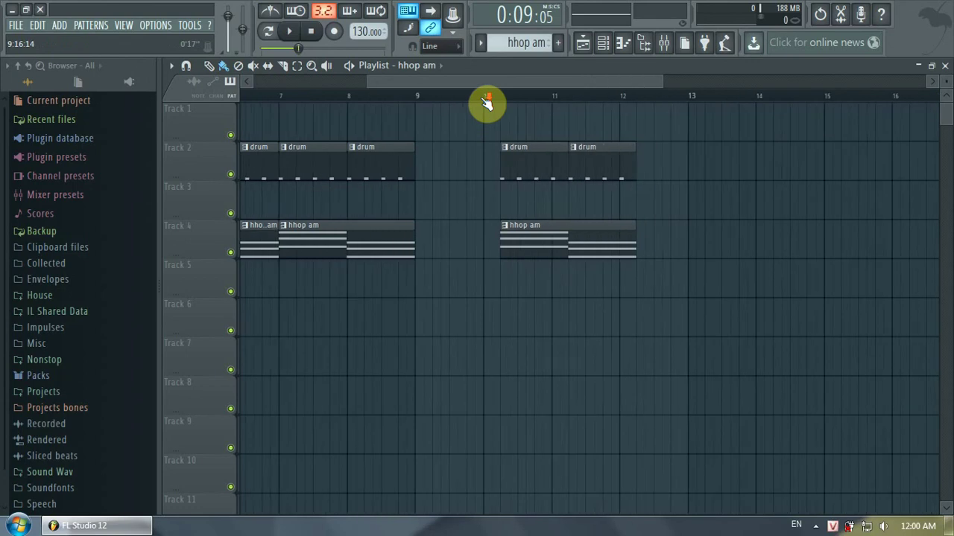
pyautogui.scroll(1, 487, 103)
pyautogui.rightClick(665, 158)
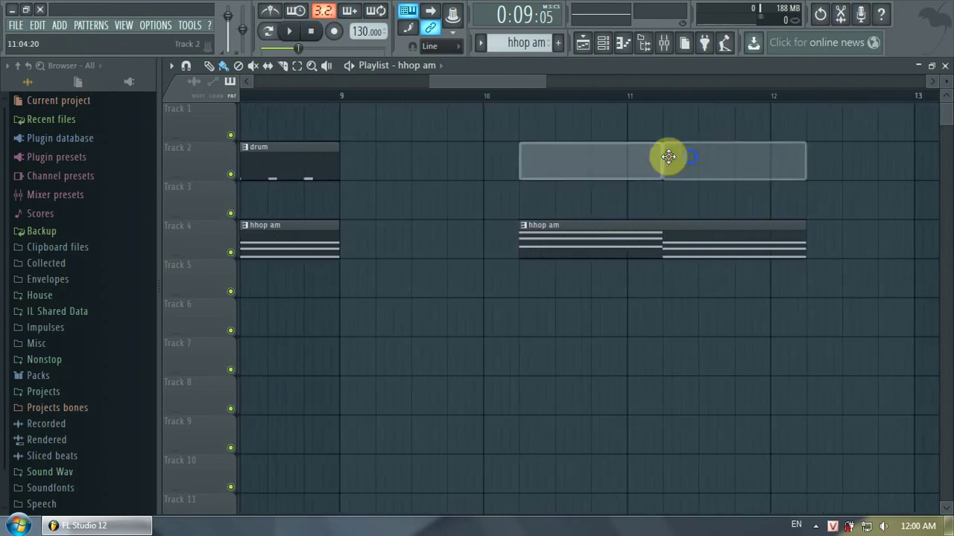
pyautogui.rightClick(633, 236)
# Examine the drum and hhop am arrangement up to bar 9 at several closer and wider horizontal zoom levels.
pyautogui.scroll(-4, 575, 108)
pyautogui.scroll(4, 574, 108)
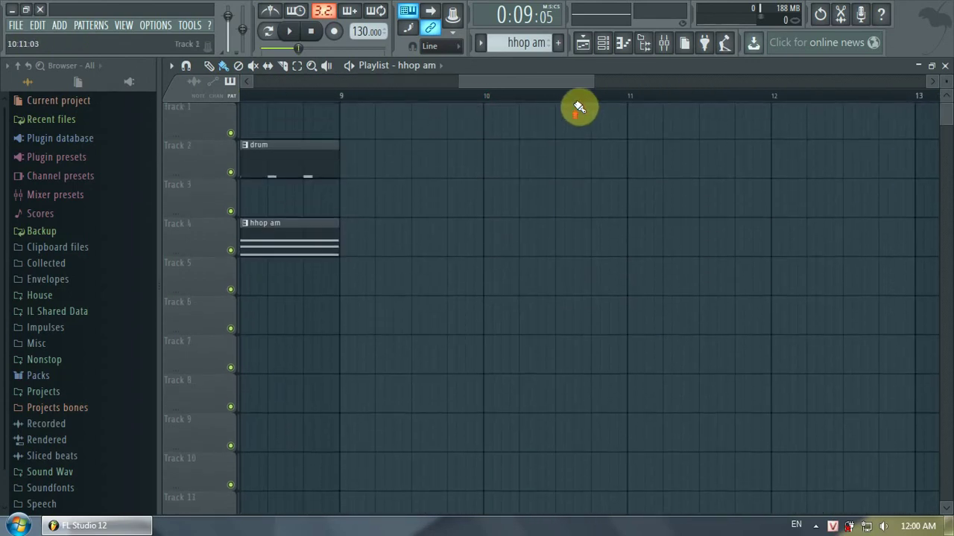
pyautogui.scroll(-4, 578, 108)
pyautogui.scroll(4, 578, 108)
pyautogui.scroll(-5, 584, 108)
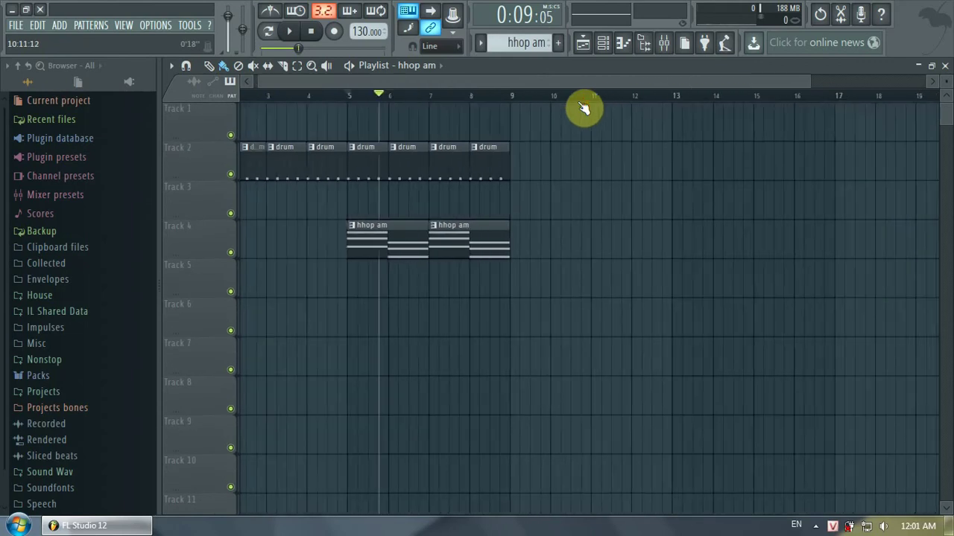
pyautogui.scroll(3, 379, 97)
pyautogui.scroll(1, 379, 96)
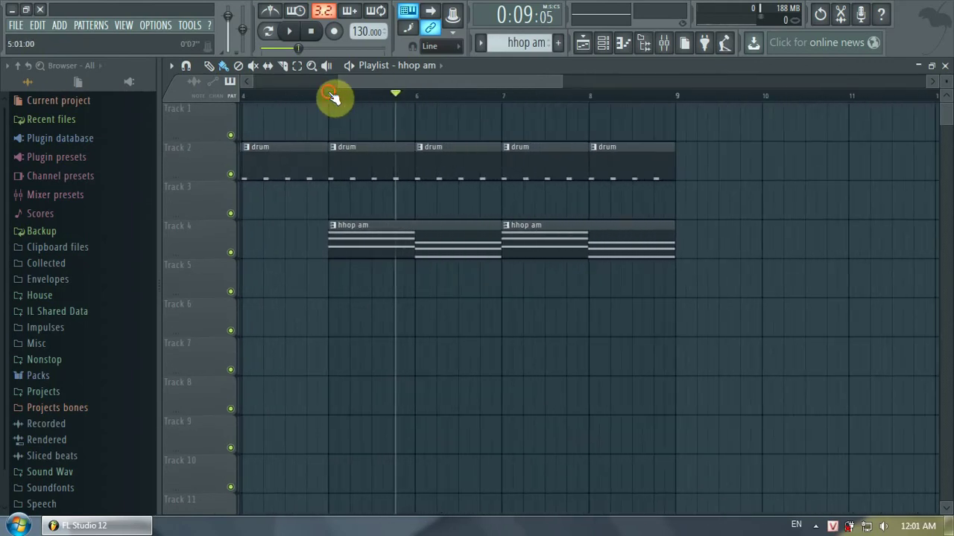
pyautogui.scroll(1, 344, 99)
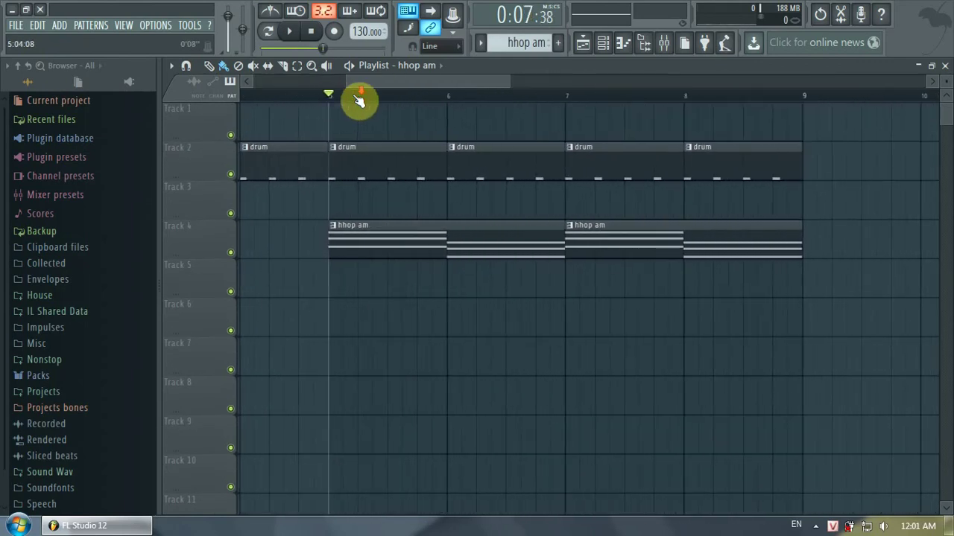
pyautogui.scroll(-4, 360, 100)
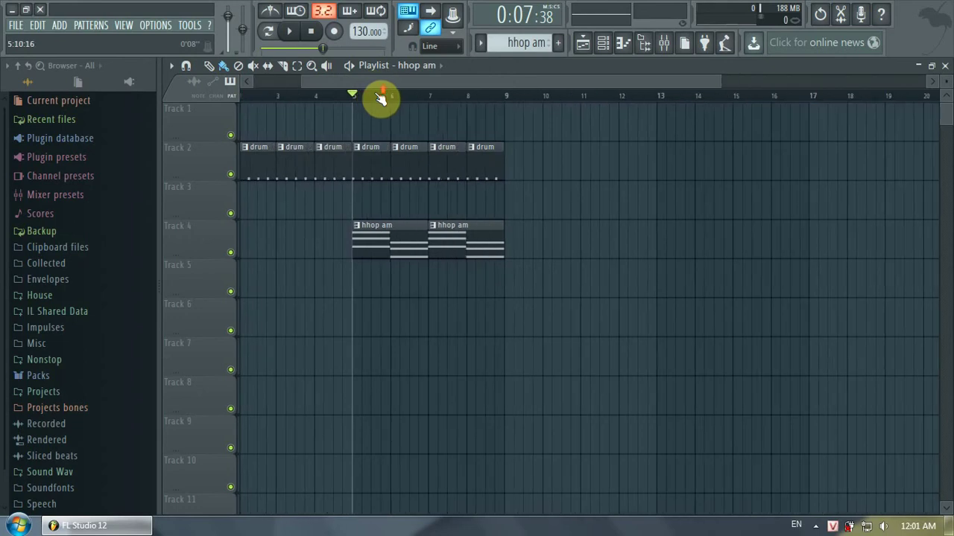
pyautogui.scroll(-1, 380, 97)
pyautogui.scroll(4, 395, 99)
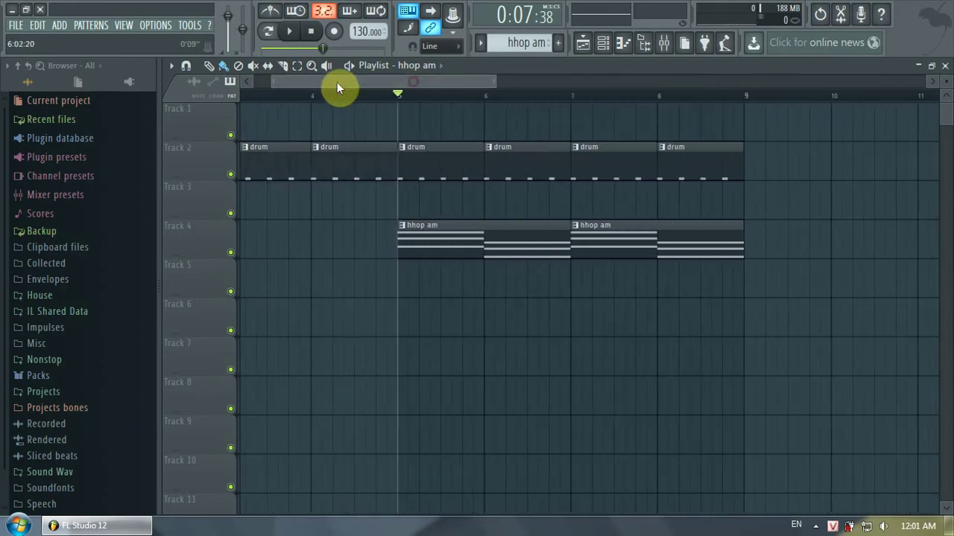
pyautogui.scroll(-1, 437, 97)
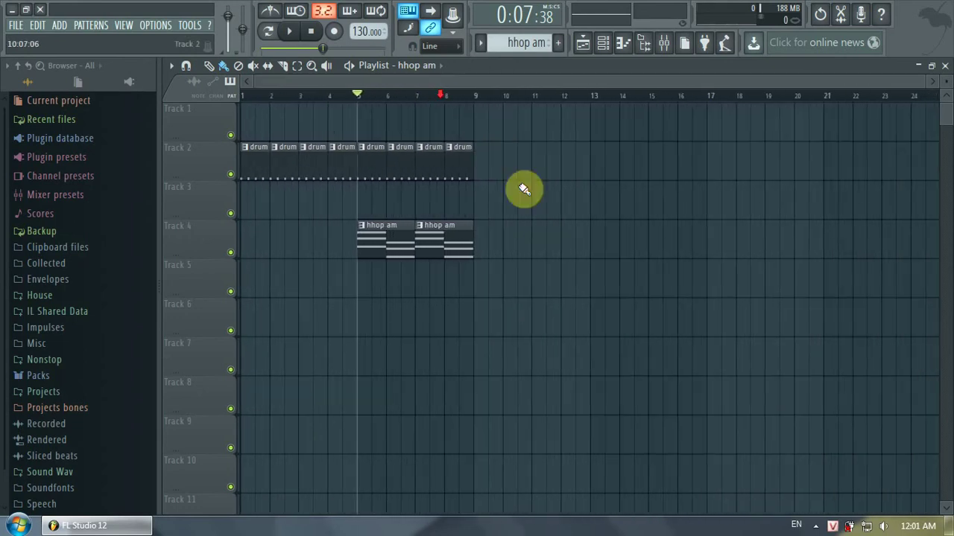
pyautogui.scroll(-2, 527, 256)
pyautogui.scroll(2, 474, 185)
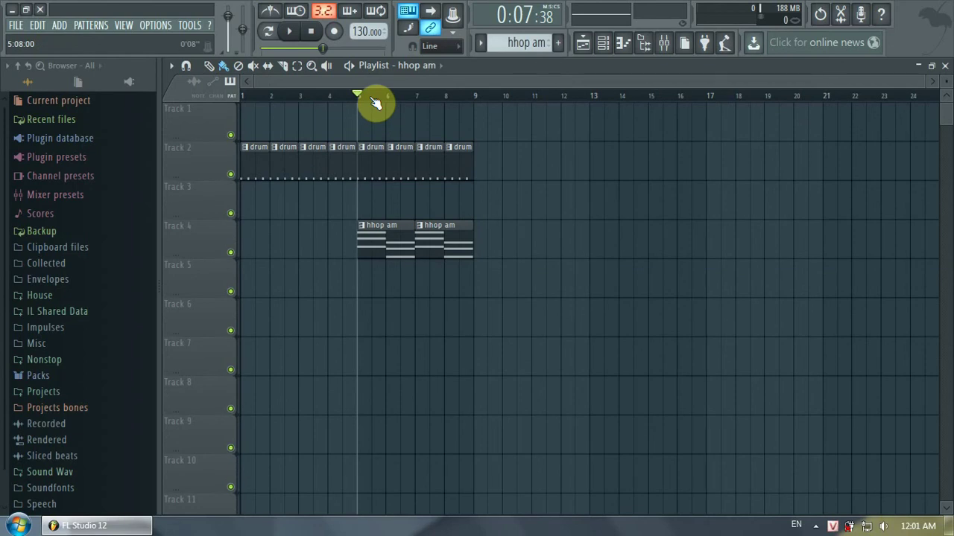
pyautogui.scroll(4, 375, 103)
pyautogui.scroll(-1, 376, 103)
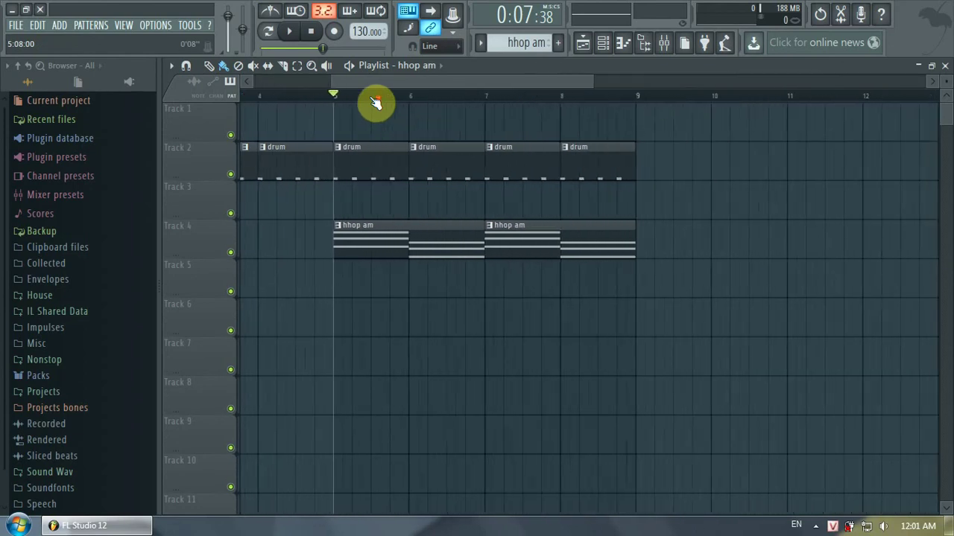
pyautogui.scroll(-3, 377, 101)
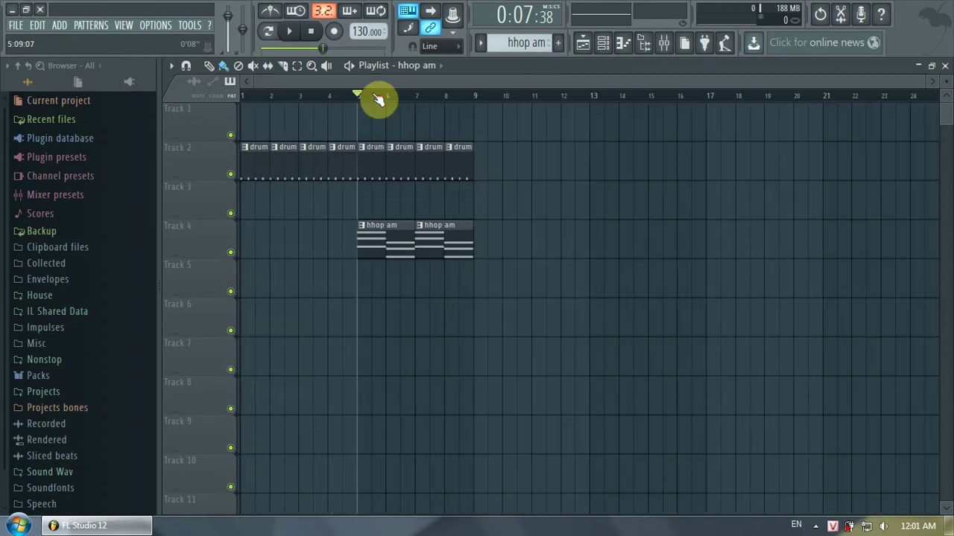